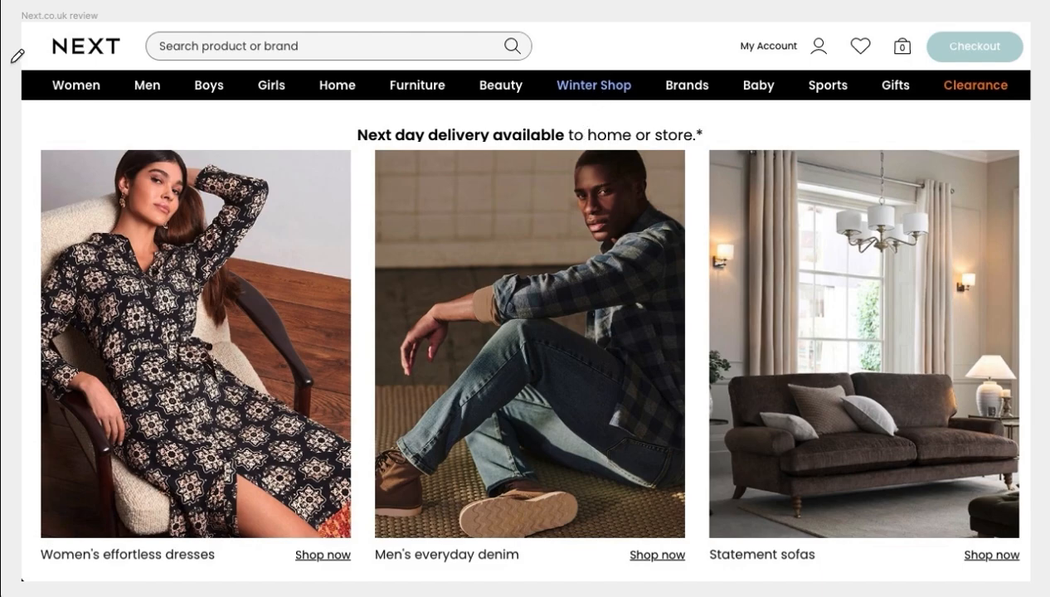
# Step: Draw freehand red brackets around both ends of the navigation bar and small marks above Winter Shop and Clearance
pyautogui.moveTo(12, 58)
pyautogui.mouseDown()
pyautogui.moveTo(11, 112)
pyautogui.moveTo(33, 127)
pyautogui.mouseUp()
pyautogui.moveTo(12, 61); pyautogui.dragTo(27, 52)
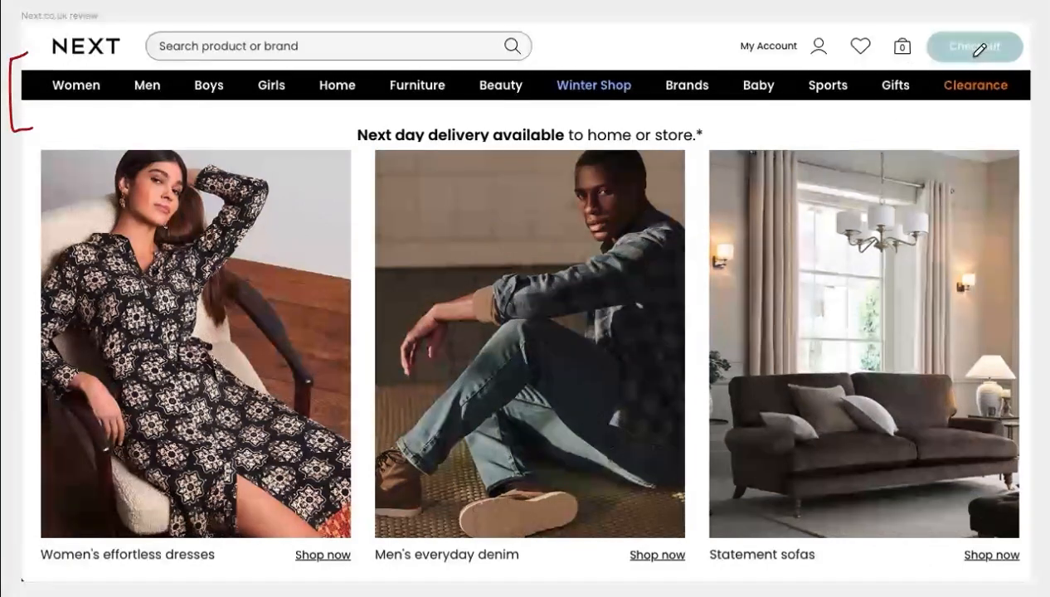
pyautogui.moveTo(960, 71)
pyautogui.mouseDown()
pyautogui.moveTo(1029, 83)
pyautogui.moveTo(1029, 120)
pyautogui.moveTo(997, 133)
pyautogui.mouseUp()
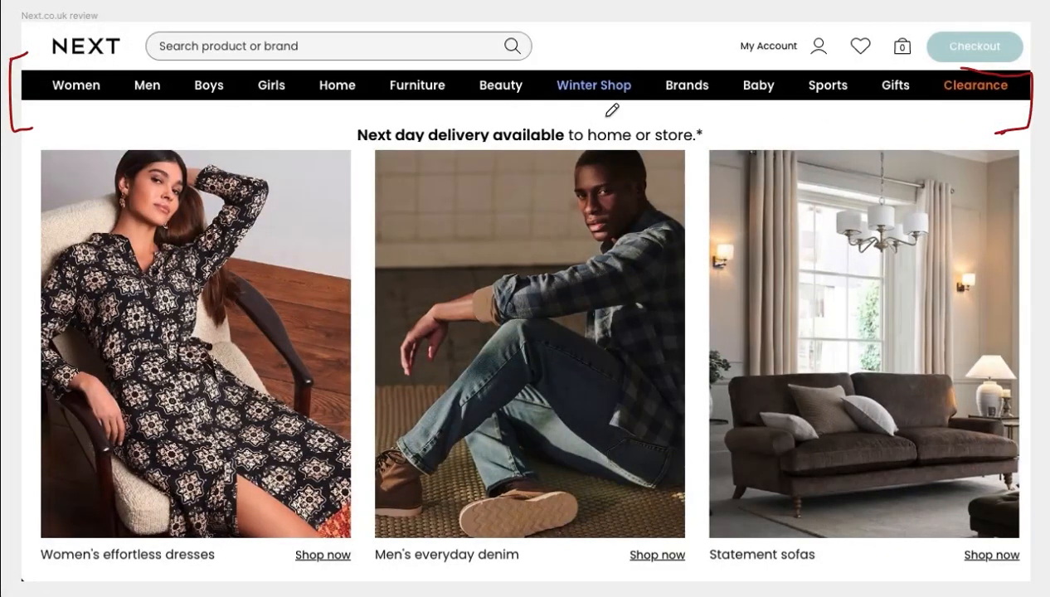
pyautogui.moveTo(591, 65); pyautogui.dragTo(585, 72)
pyautogui.moveTo(946, 66); pyautogui.dragTo(941, 75)
# Step: Duplicate the Next.co.uk review frame and lock the original frame
pyautogui.press('super+backslash')
pyautogui.press('v')
pyautogui.scroll(-5, 429, 266)
pyautogui.click(257, 134)
pyautogui.press('super+d')
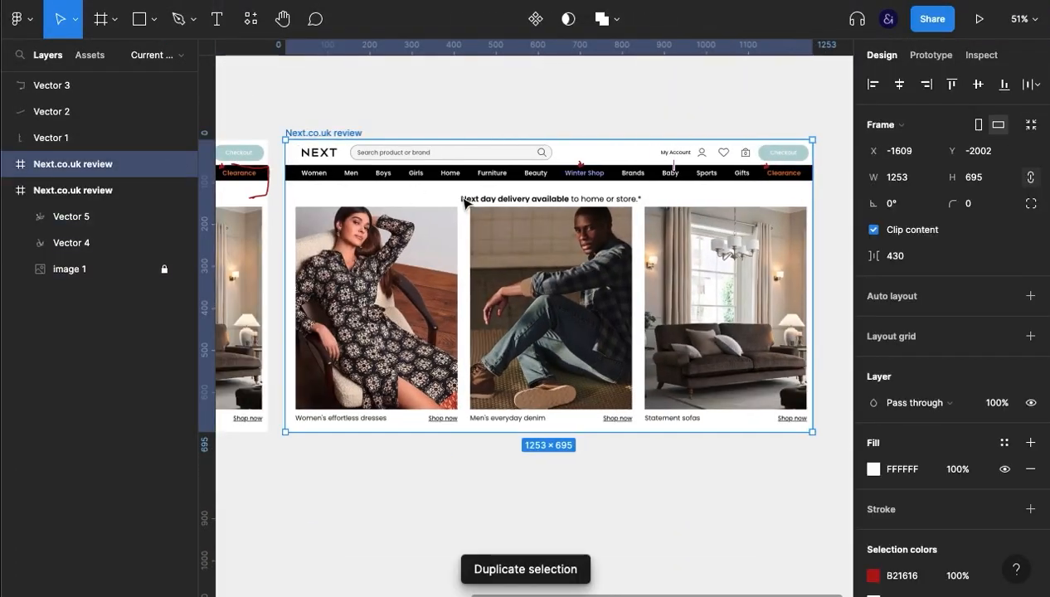
pyautogui.click(8, 191)
pyautogui.click(164, 191)
pyautogui.click(157, 241)
pyautogui.click(12, 166)
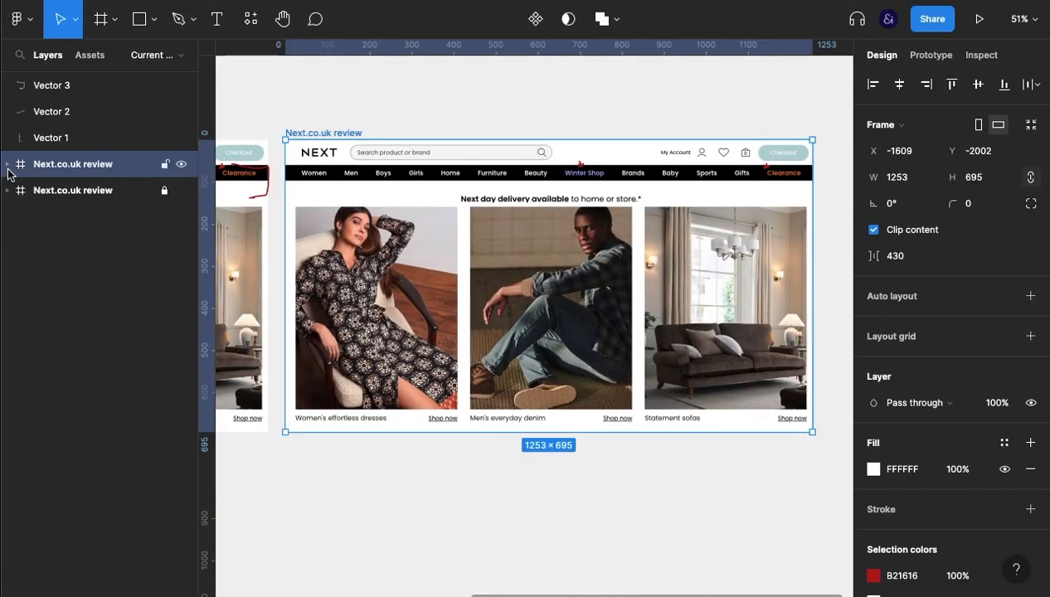
# Step: Expand the duplicated frame's layers and move the duplicate directly above the original frame
pyautogui.click(7, 165)
pyautogui.click(166, 243)
pyautogui.click(166, 243)
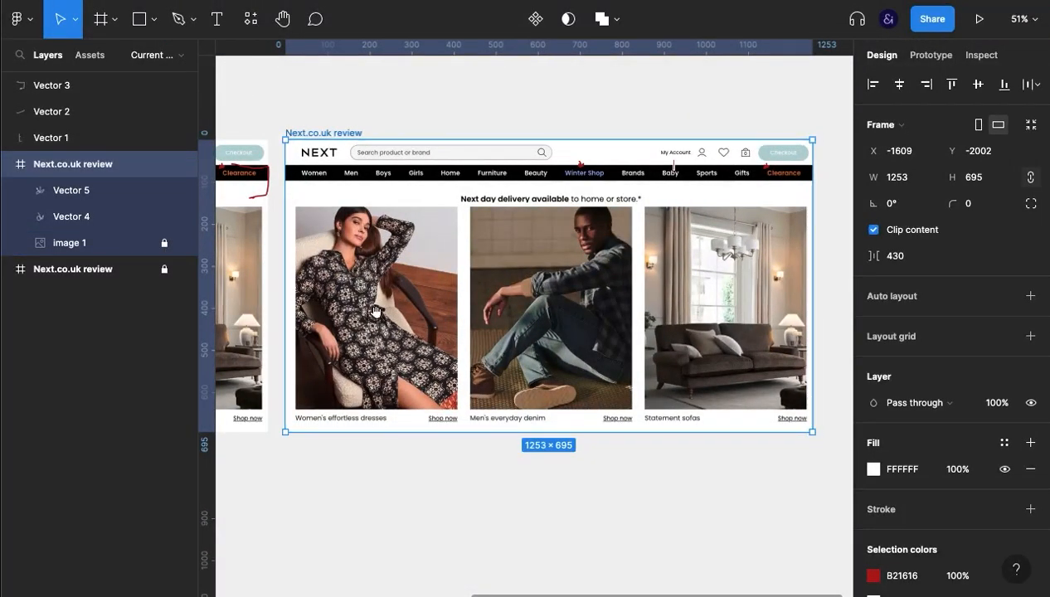
pyautogui.hscroll(-10, 726, 300)
pyautogui.scroll(2, 726, 300)
pyautogui.scroll(-5, 727, 299)
pyautogui.moveTo(731, 256); pyautogui.dragTo(414, 73)
pyautogui.click(485, 206)
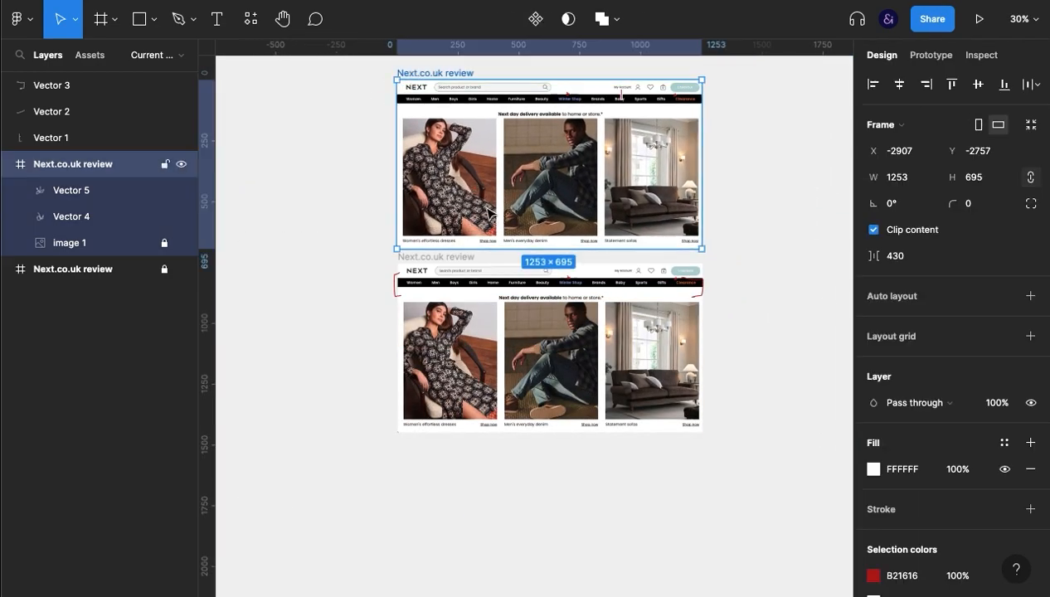
# Step: Unlock image 1 in the duplicated frame and delete all of the frame's contents
pyautogui.click(165, 244)
pyautogui.press('Delete')
pyautogui.moveTo(543, 89); pyautogui.dragTo(693, 133)
pyautogui.press('Delete')
# Step: Shorten the emptied frame from its upper edge to a strip about 1253 × 123
pyautogui.click(511, 107)
pyautogui.moveTo(506, 80); pyautogui.dragTo(502, 220)
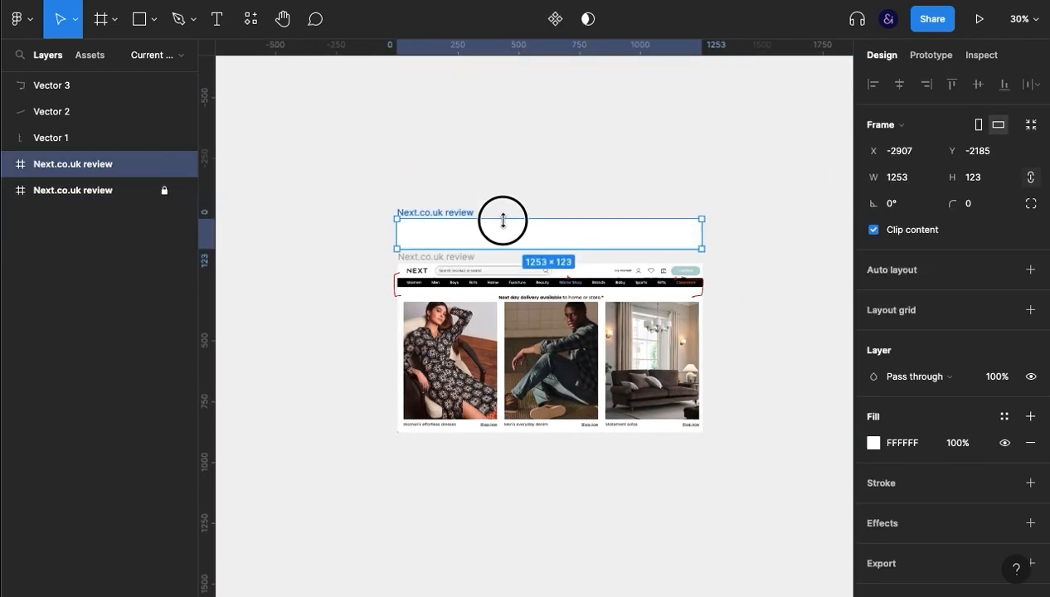
pyautogui.click(581, 499)
pyautogui.hotkey('shift', '1')
pyautogui.click(371, 143)
pyautogui.click(336, 93)
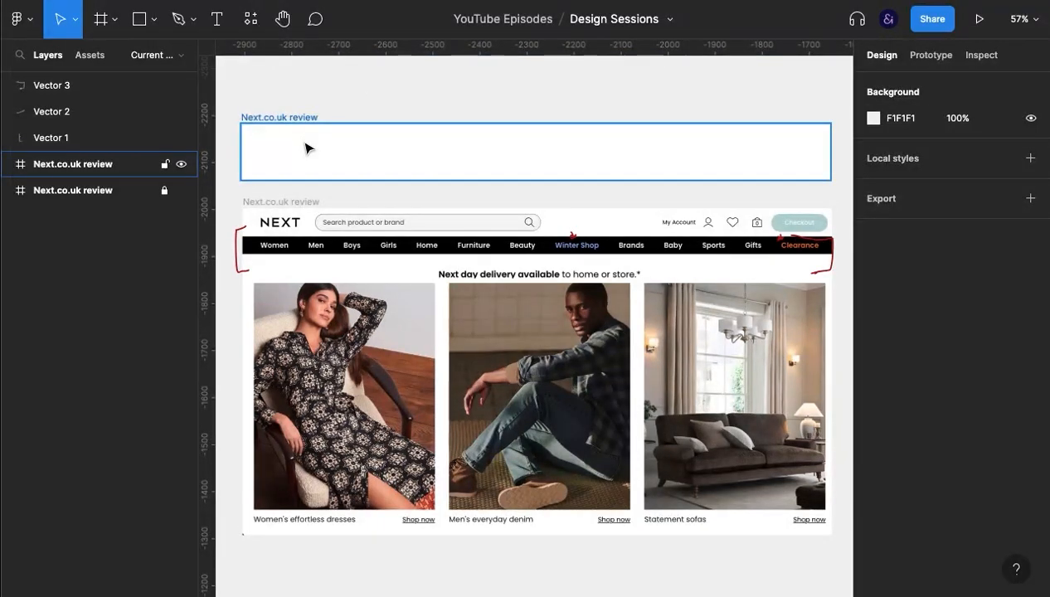
# Step: Add a text layer reading "Woamen" near the left end of the blank strip frame
pyautogui.press('t')
pyautogui.click(267, 143)
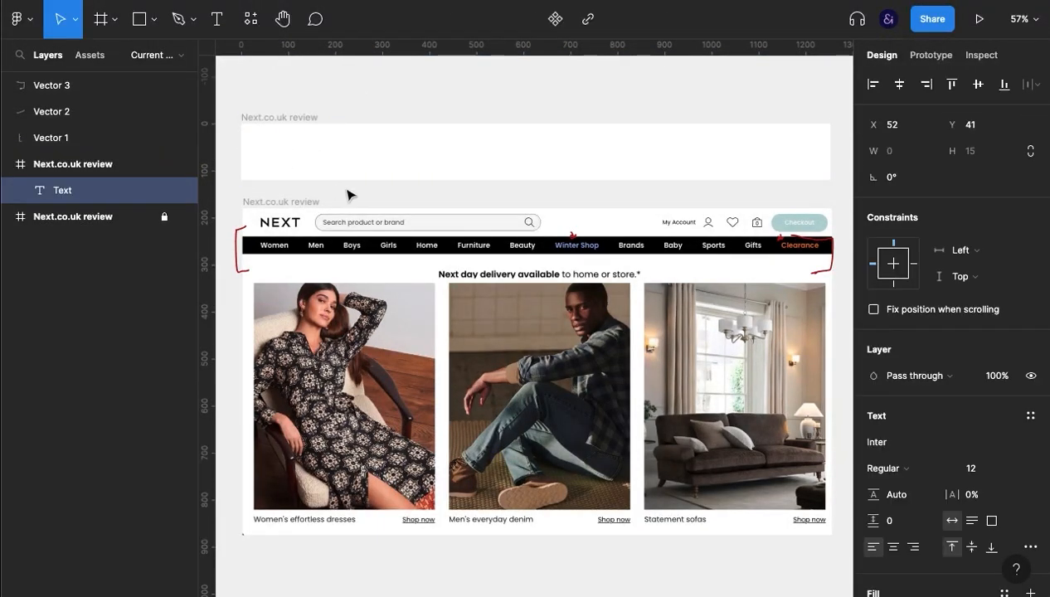
pyautogui.write('Woamen')
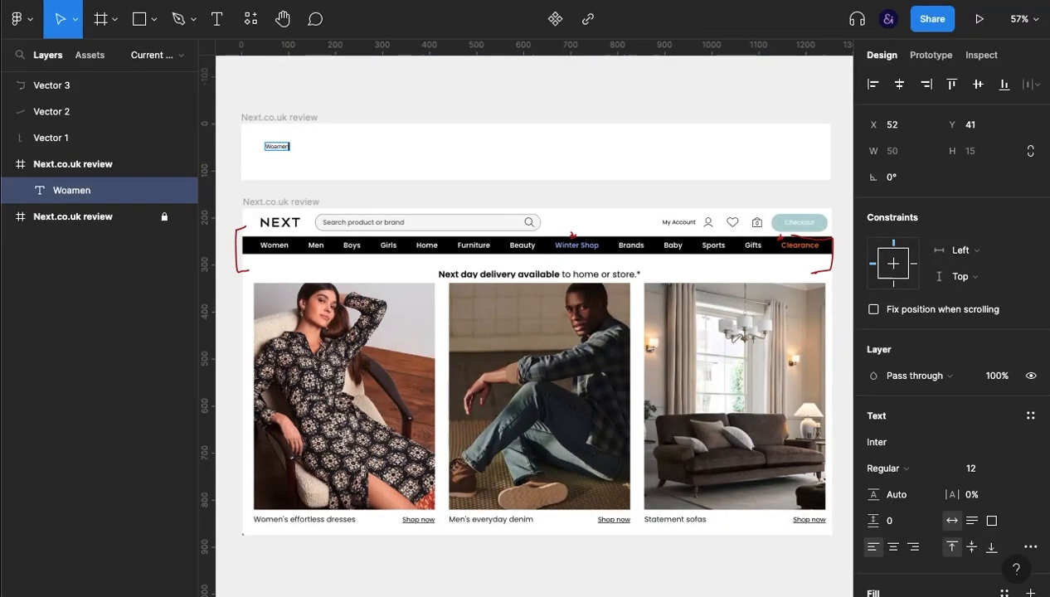
pyautogui.press('Escape')
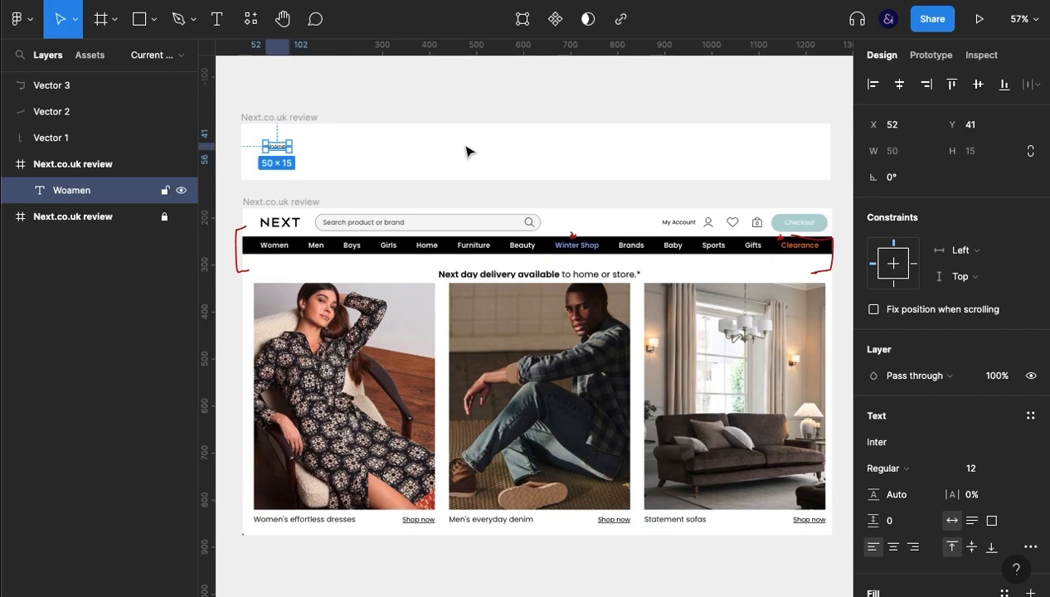
# Step: Set the new text layer's font size to 22
pyautogui.scroll(-2, 910, 436)
pyautogui.click(972, 426)
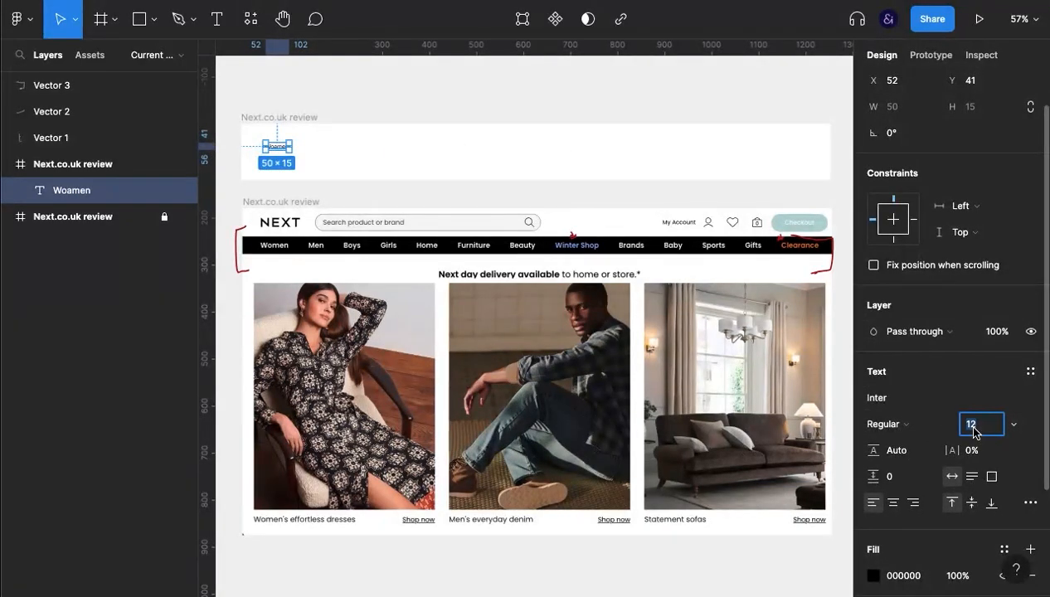
pyautogui.press('Up')
pyautogui.press('Up')
pyautogui.press('Up')
pyautogui.press('Up')
pyautogui.press('Up')
pyautogui.press('Up')
pyautogui.press('Up')
pyautogui.press('Up')
pyautogui.press('Up')
pyautogui.press('Up')
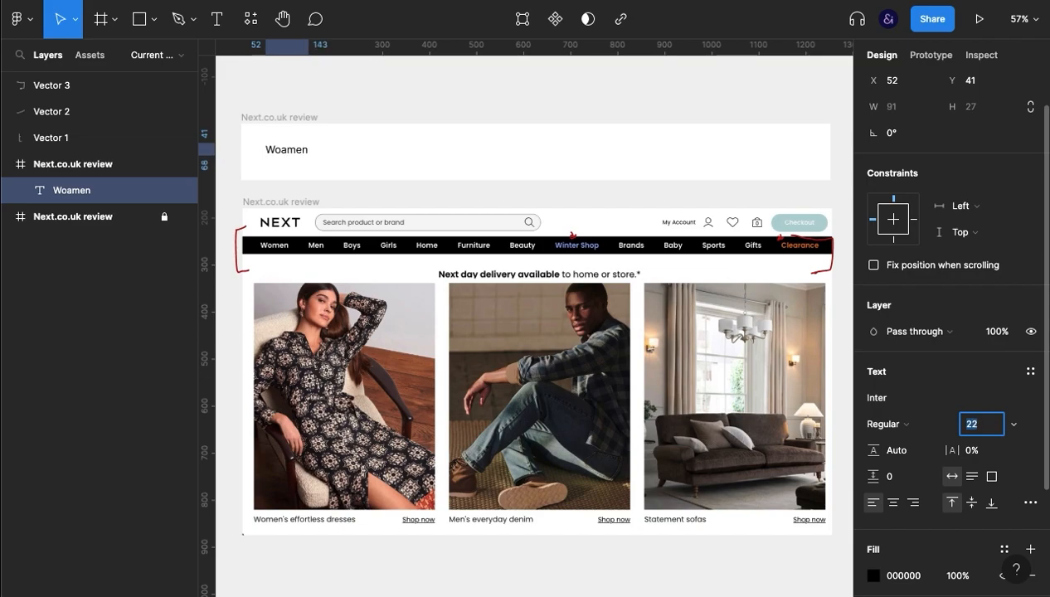
# Step: Change the text layer's font family to Assistant
pyautogui.click(900, 406)
pyautogui.write('A')
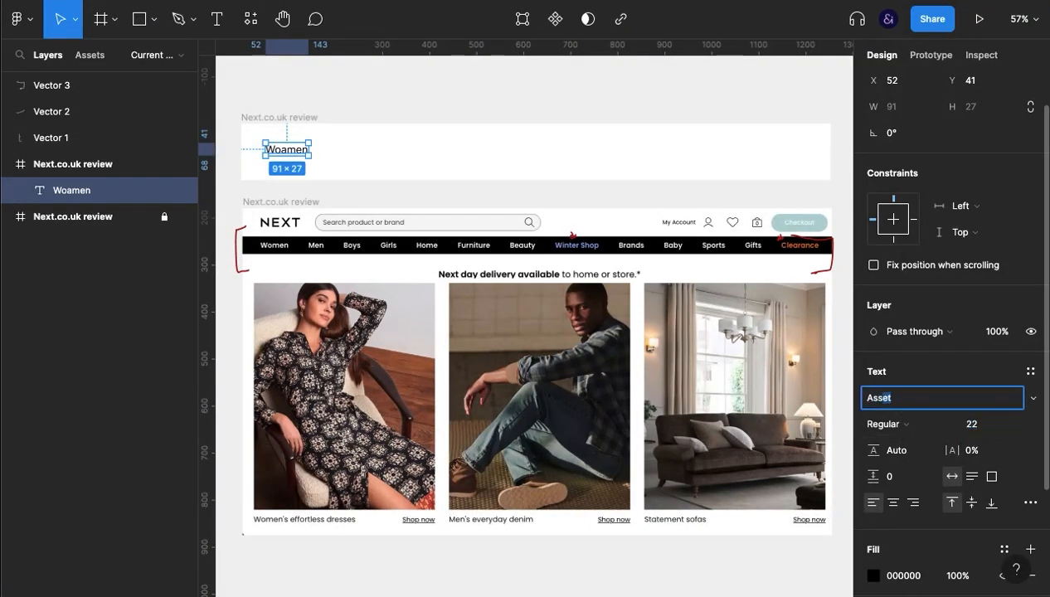
pyautogui.write('ssis')
pyautogui.press('Return')
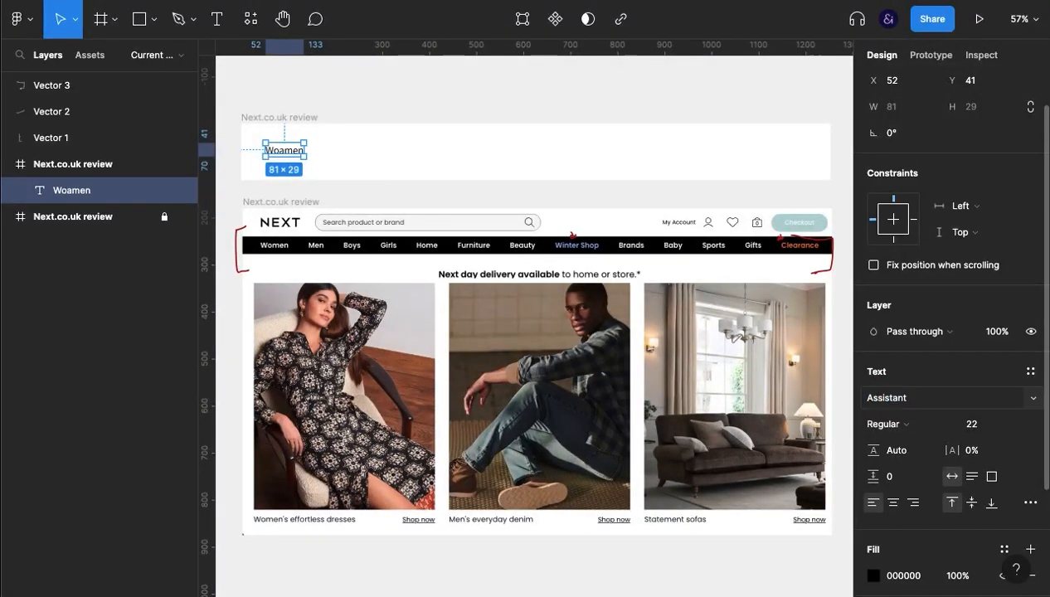
# Step: Correct the text's spelling to "Women"
pyautogui.doubleClick(287, 150)
pyautogui.click(282, 149)
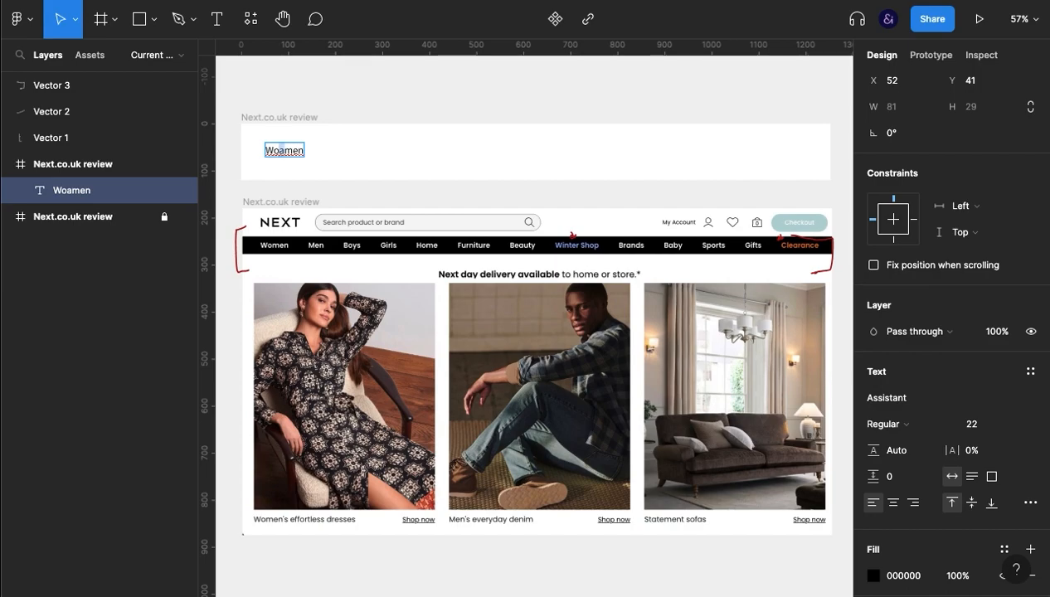
pyautogui.press('BackSpace')
pyautogui.press('Escape')
pyautogui.click(427, 181)
# Step: Place a copy of the Women text above the strip frame and turn the copy into a component
pyautogui.click(281, 155)
pyautogui.moveTo(281, 153); pyautogui.dragTo(422, 94)
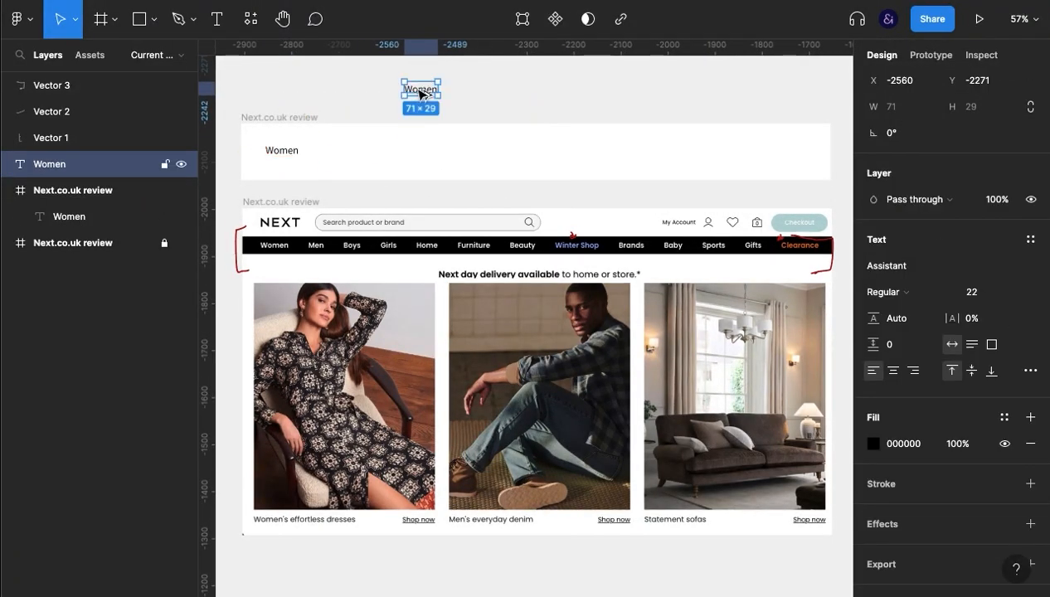
pyautogui.click(555, 20)
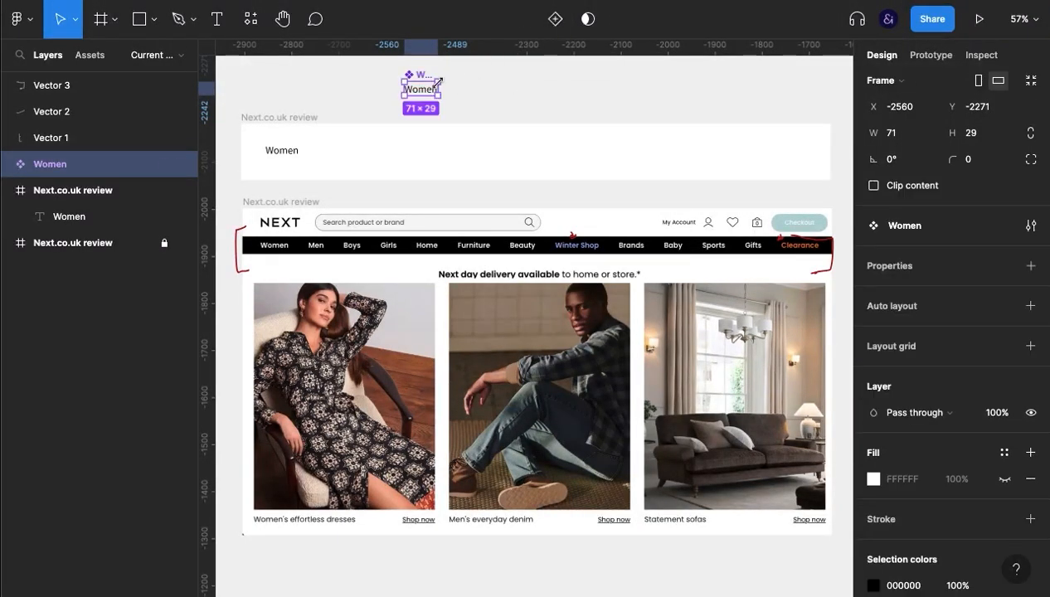
# Step: Rename the Women component as "Navigation Item"
pyautogui.doubleClick(422, 74)
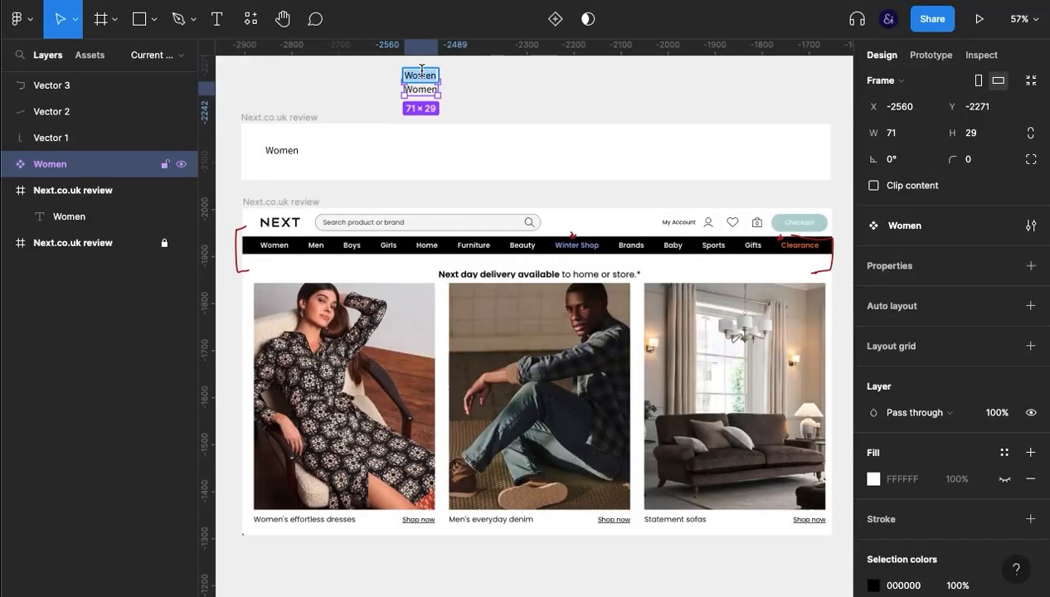
pyautogui.write('CT')
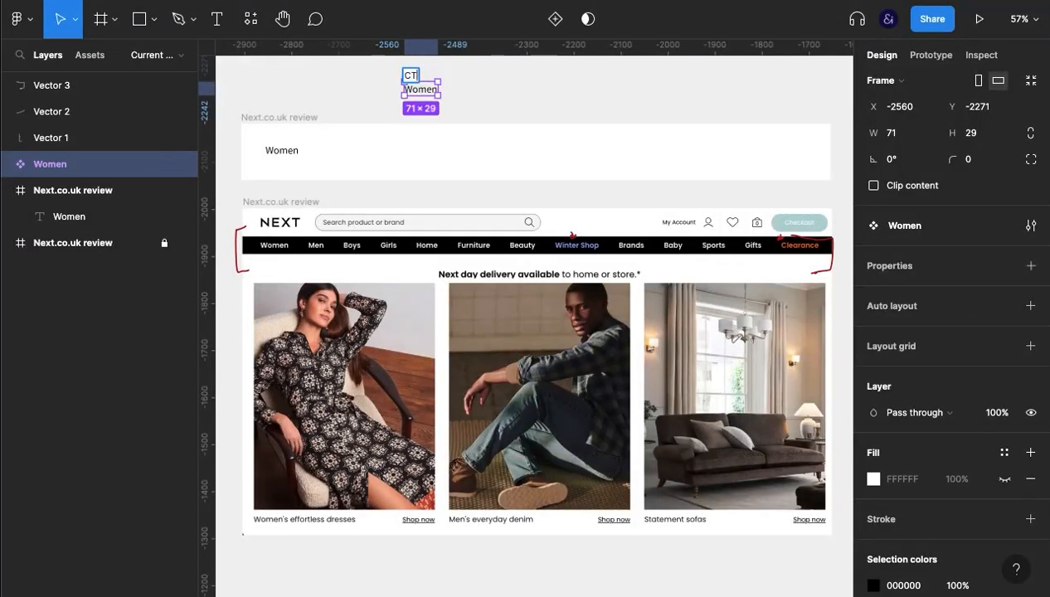
pyautogui.write('ANavigation Item')
pyautogui.press('Return')
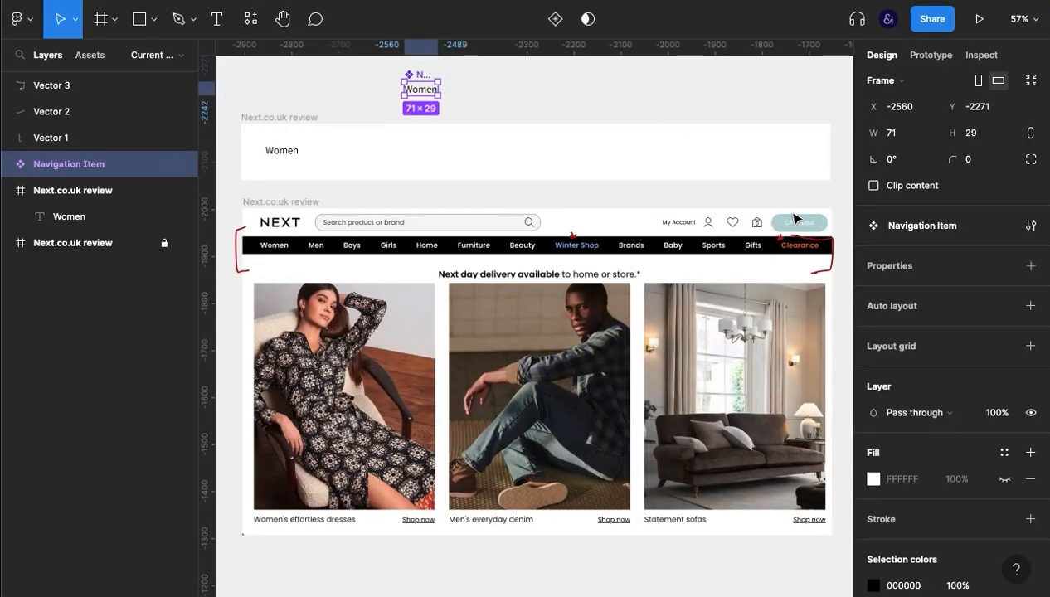
# Step: Add auto layout to the Navigation Item component with an item spacing of 0
pyautogui.click(911, 314)
pyautogui.click(900, 389)
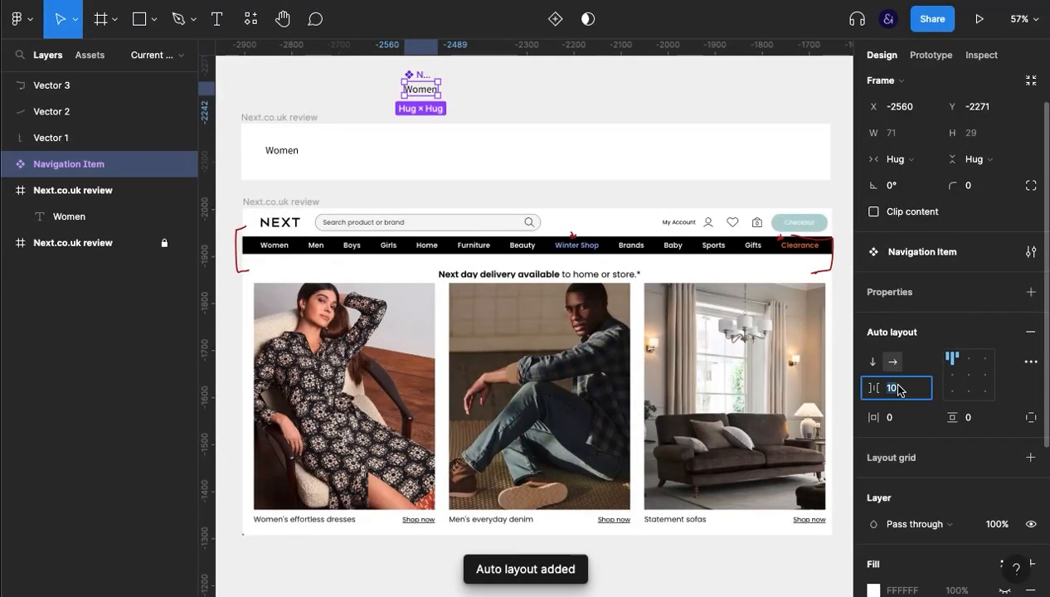
pyautogui.write('20')
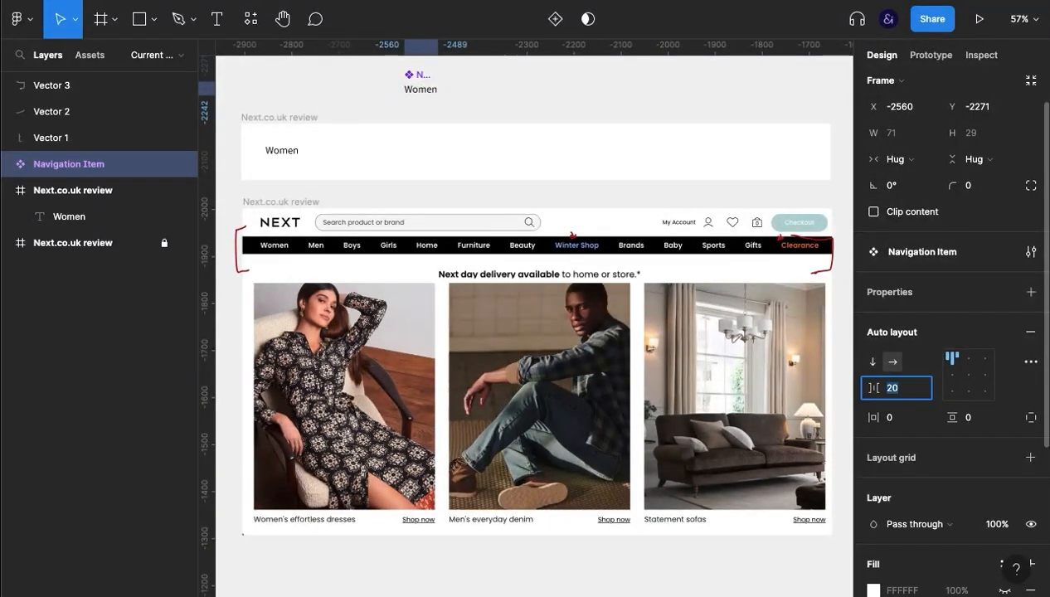
pyautogui.hotkey('shift', 'Down')
# Step: Set the Navigation Item's horizontal padding to 30
pyautogui.click(906, 415)
pyautogui.write('20')
pyautogui.press('Return')
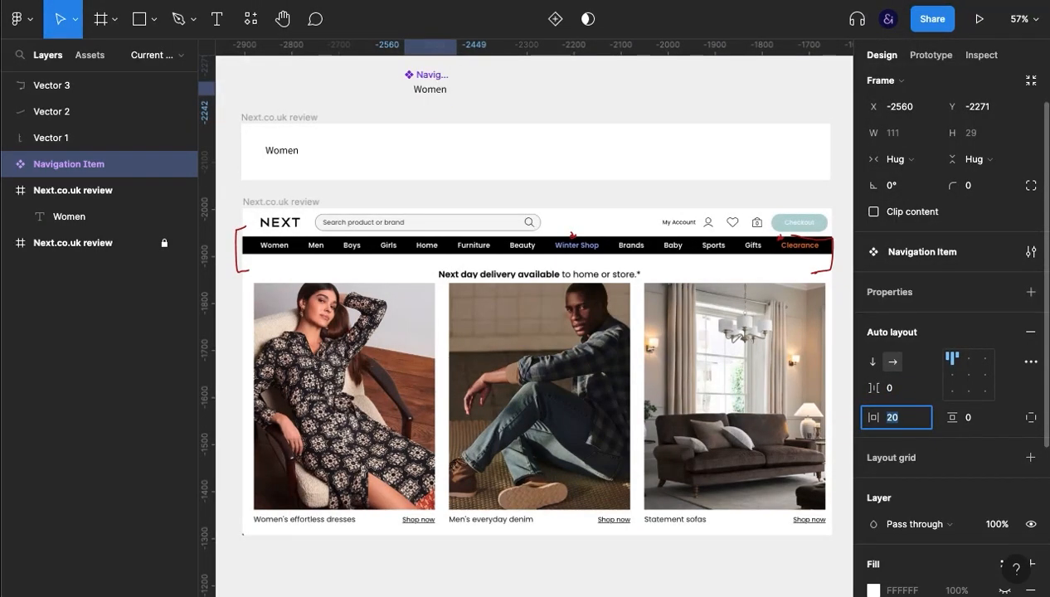
pyautogui.hotkey('shift', 'Up')
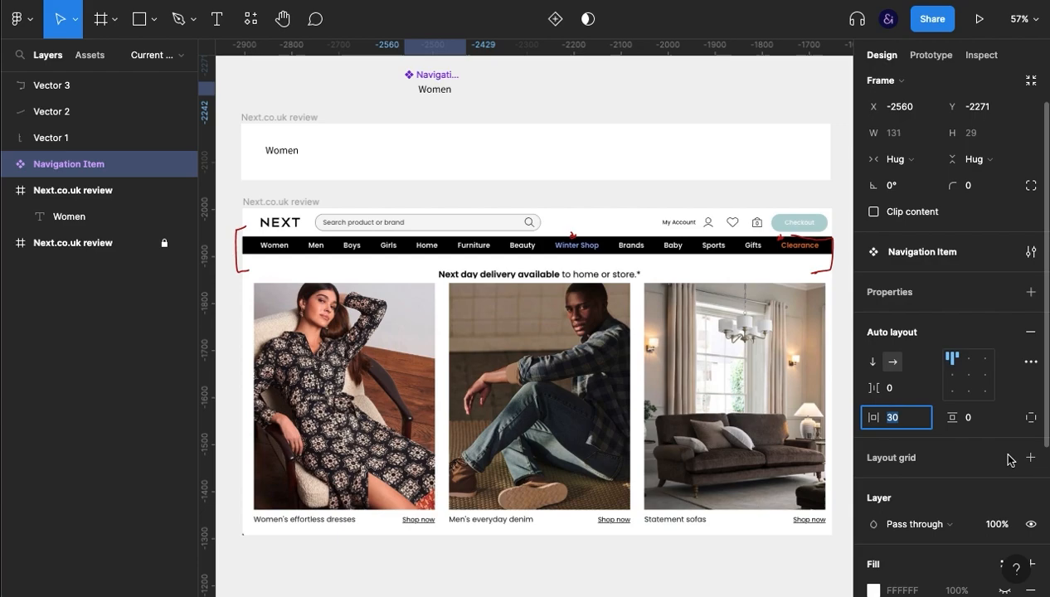
# Step: Set the Navigation Item's vertical padding to 10, trying 30 and 20 on the way
pyautogui.click(979, 417)
pyautogui.write('20')
pyautogui.press('Return')
pyautogui.hotkey('shift', 'Up')
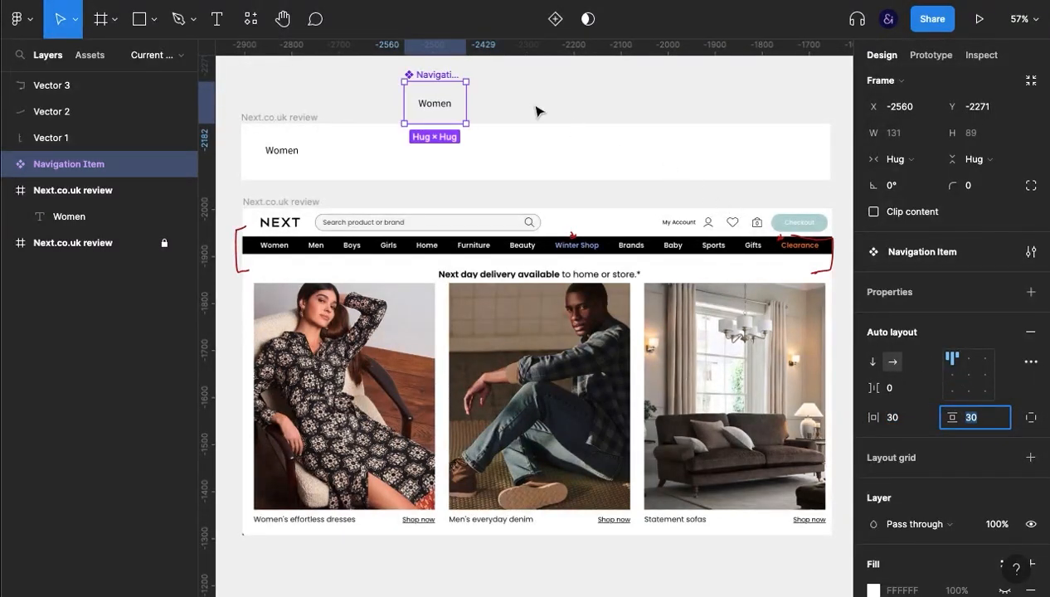
pyautogui.hotkey('shift', 'Down')
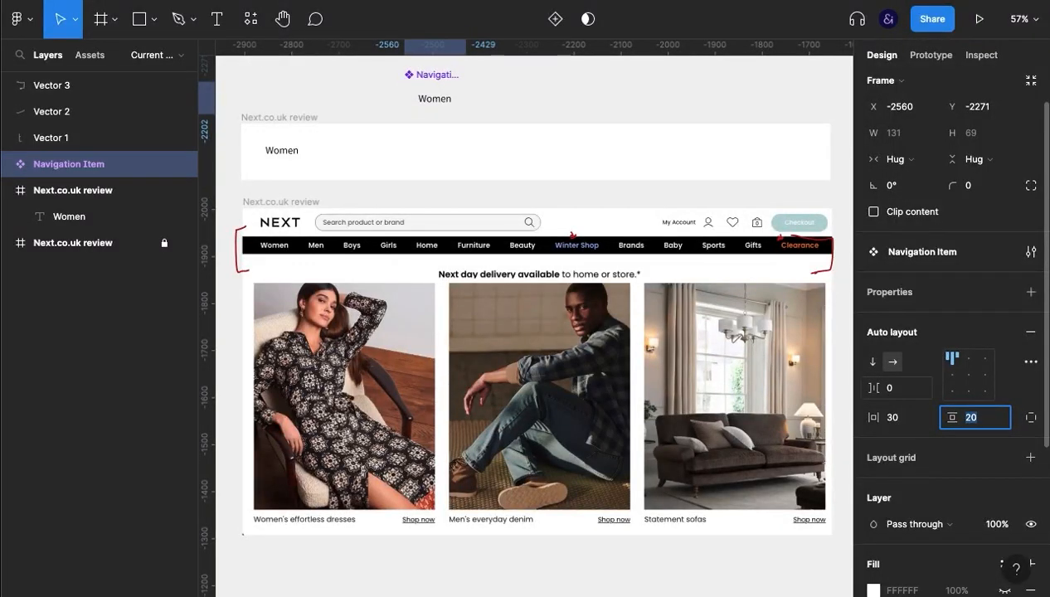
pyautogui.hotkey('shift', 'Down')
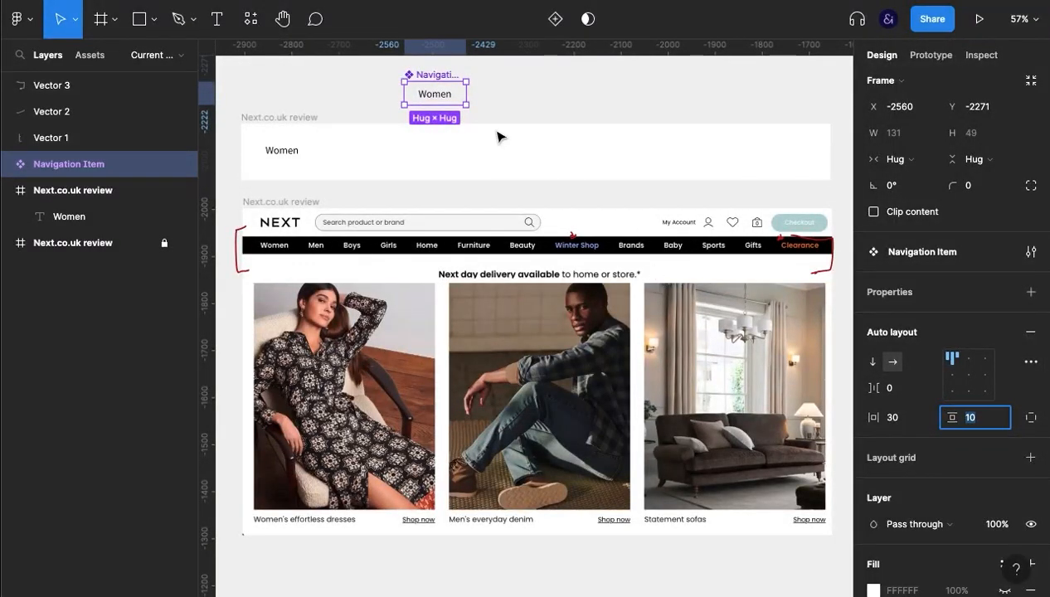
# Step: Change the font weight of the Women label inside the Navigation Item component to Bold
pyautogui.doubleClick(444, 99)
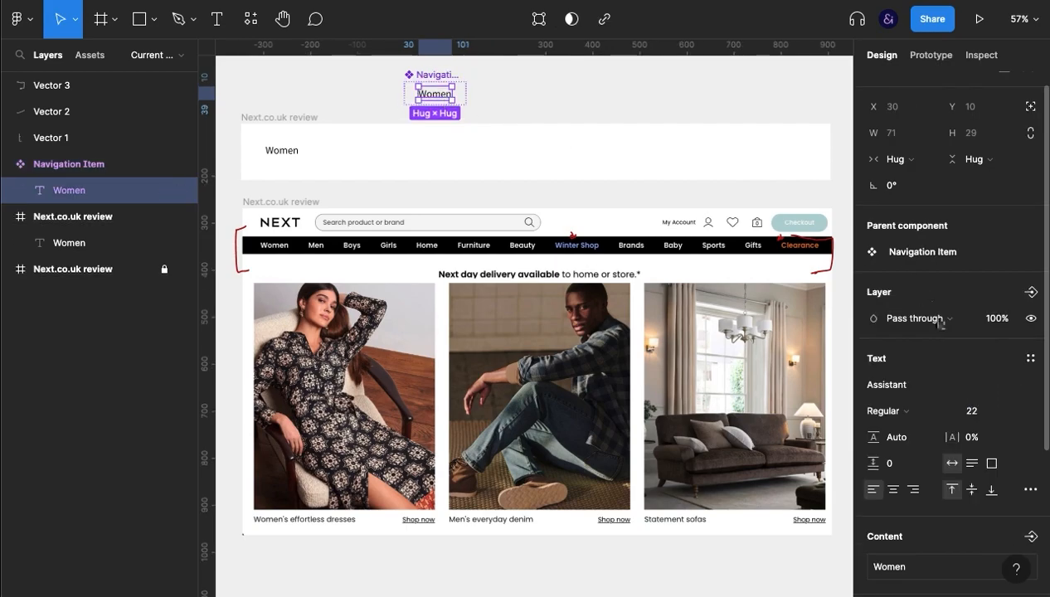
pyautogui.click(934, 405)
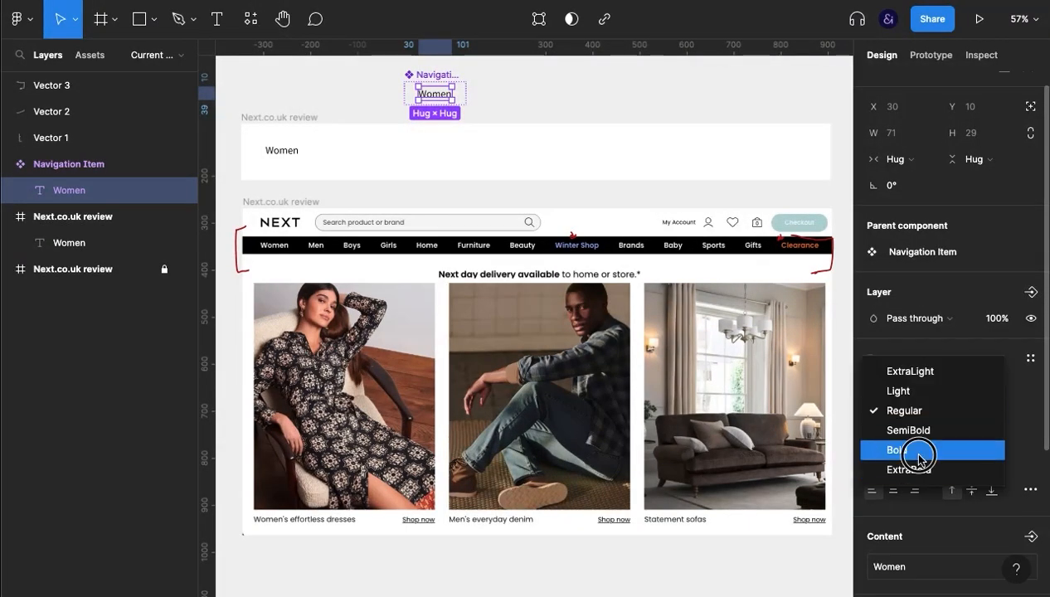
pyautogui.click(909, 449)
pyautogui.click(541, 97)
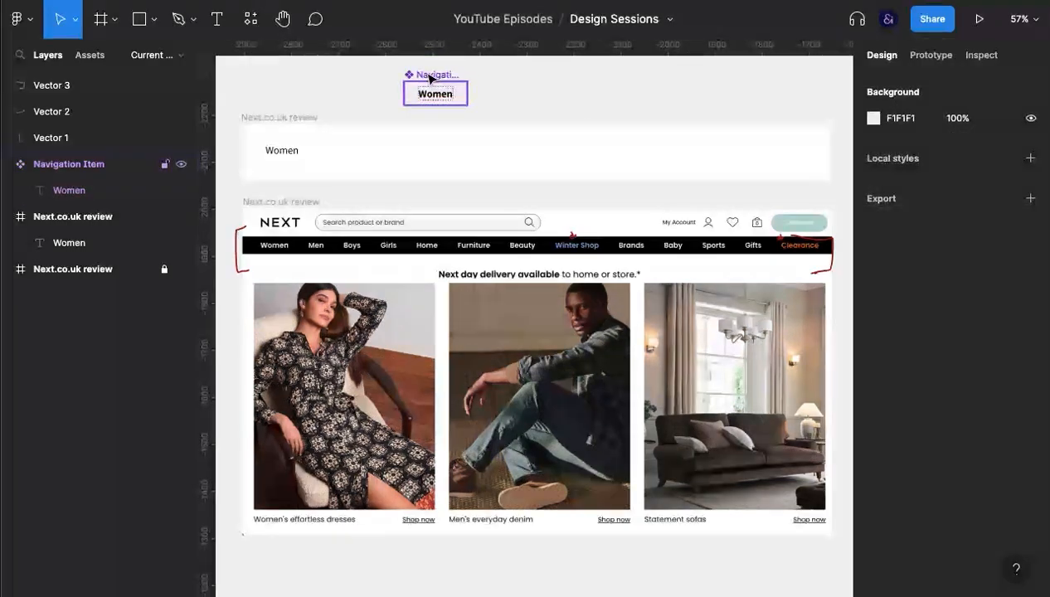
# Step: Give the Navigation Item component a visible black fill of 000000
pyautogui.click(432, 75)
pyautogui.scroll(-4, 915, 417)
pyautogui.click(902, 357)
pyautogui.write('000000')
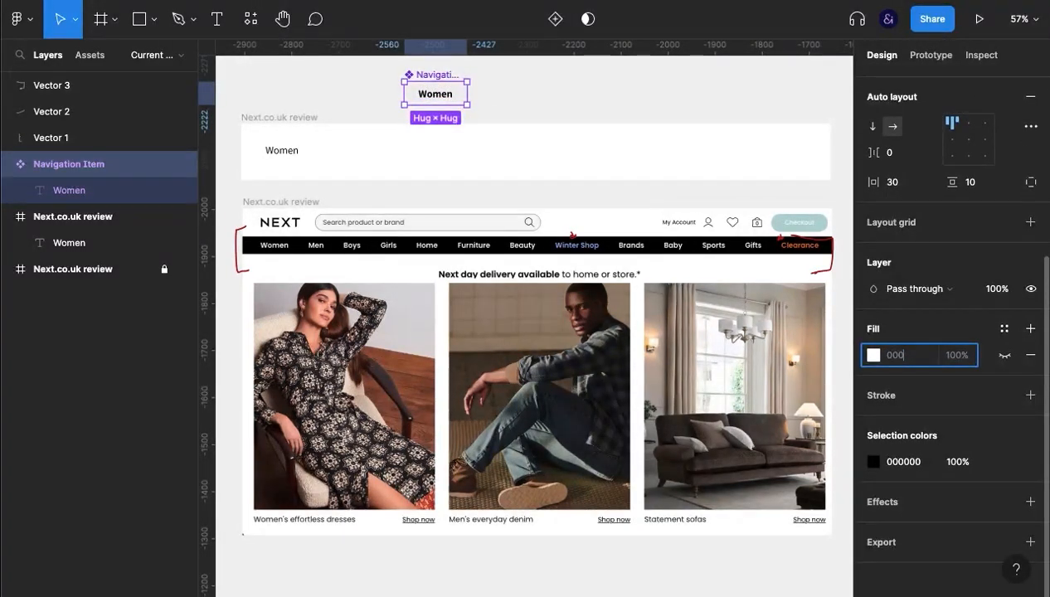
pyautogui.press('Return')
pyautogui.click(902, 462)
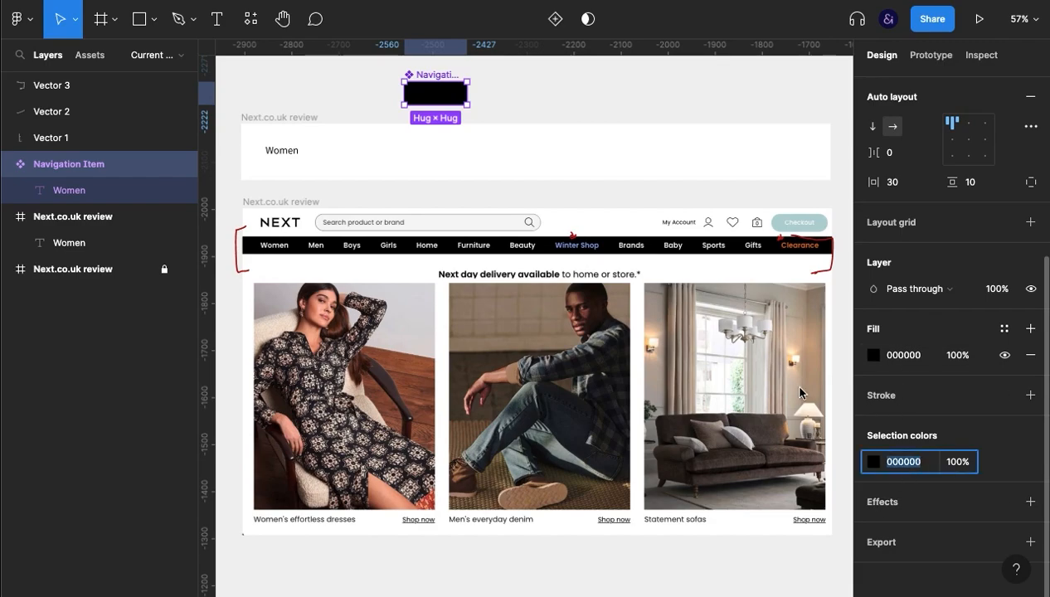
# Step: Set the fill of the Women label inside the Navigation Item component to white, FFFFFF
pyautogui.doubleClick(436, 95)
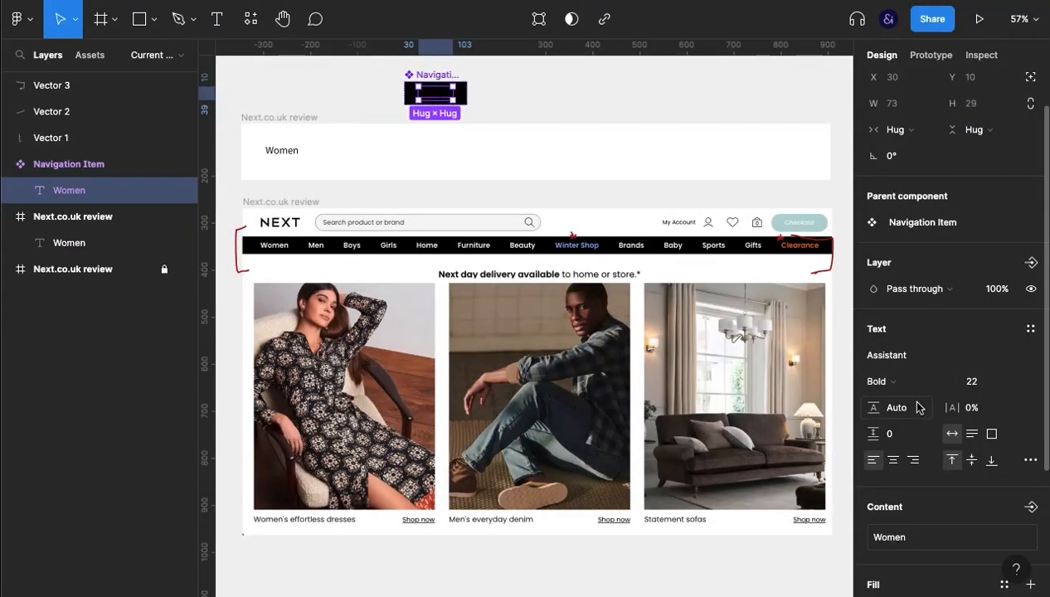
pyautogui.scroll(-3, 919, 479)
pyautogui.click(903, 423)
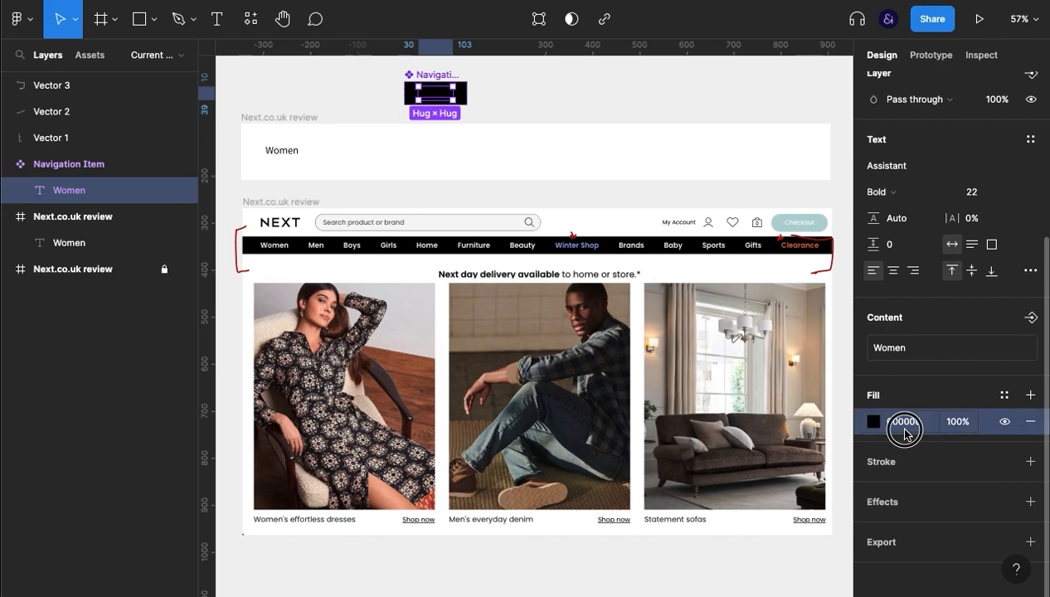
pyautogui.write('f')
pyautogui.press('Return')
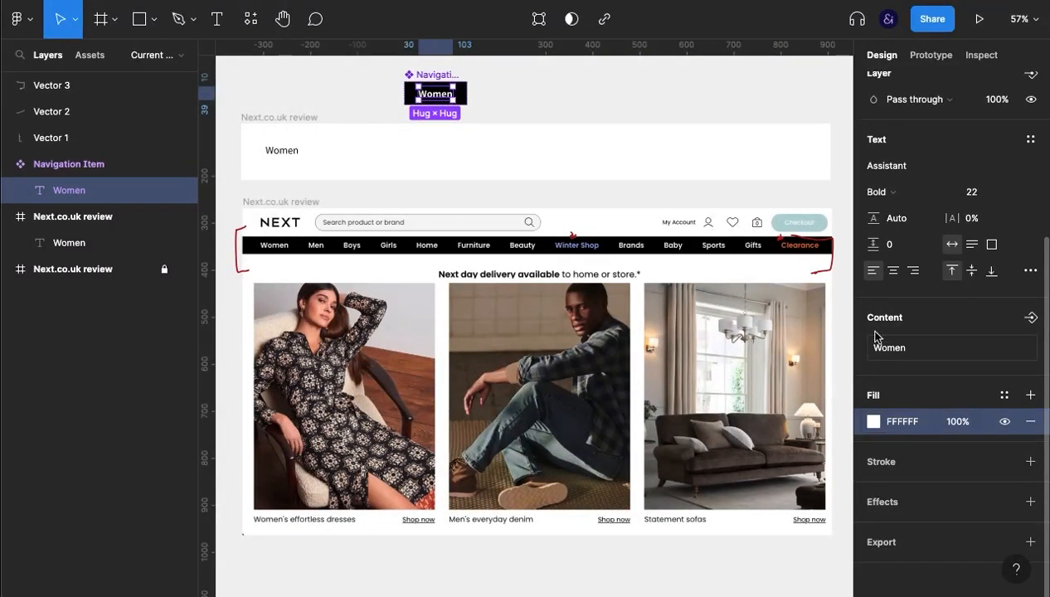
# Step: Delete the loose Women text from the blank frame and place two side-by-side instances of the Navigation Item component there
pyautogui.click(562, 98)
pyautogui.click(299, 157)
pyautogui.press('Delete')
pyautogui.moveTo(434, 75); pyautogui.dragTo(369, 155)
pyautogui.hotkey('ctrl', 'd')
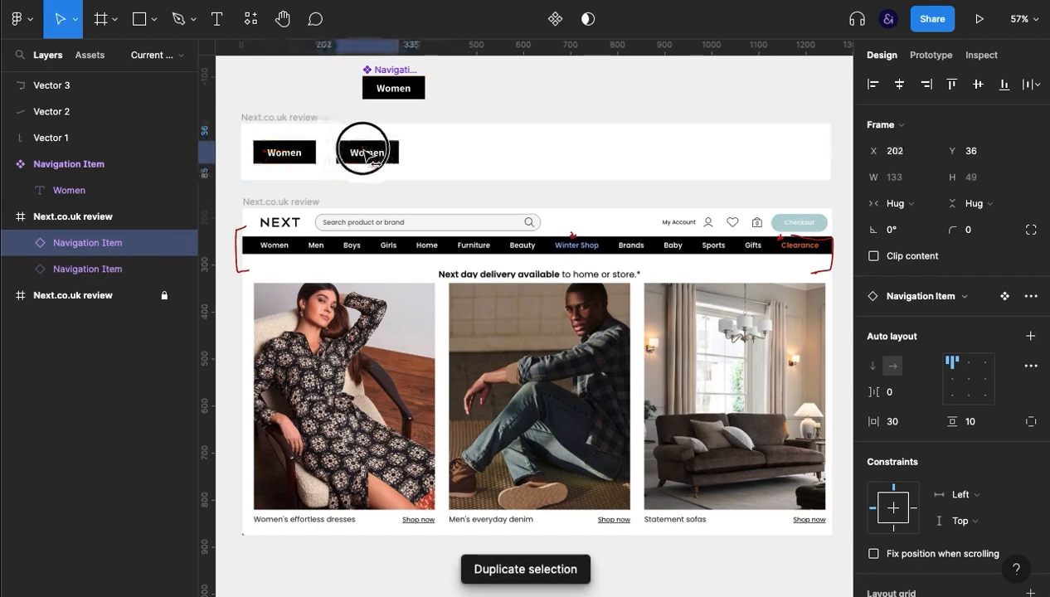
# Step: Group the two Navigation Item instances and apply auto layout with an item spacing of 0
pyautogui.keyDown('shift'); pyautogui.click(295, 154); pyautogui.keyUp('shift')
pyautogui.hotkey('ctrl', 'g')
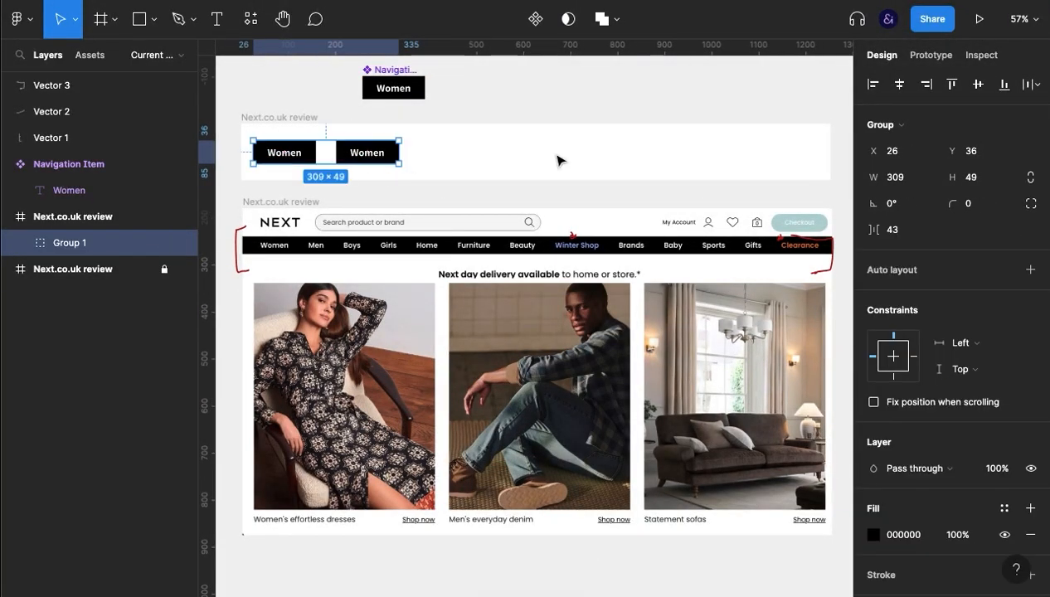
pyautogui.click(894, 270)
pyautogui.click(892, 348)
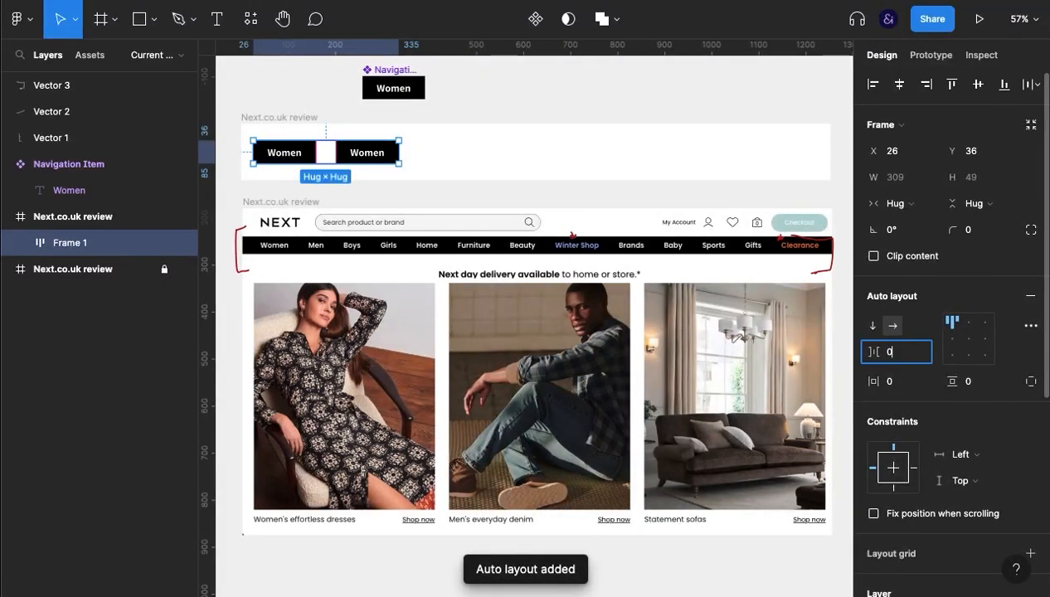
pyautogui.write('0')
pyautogui.press('Return')
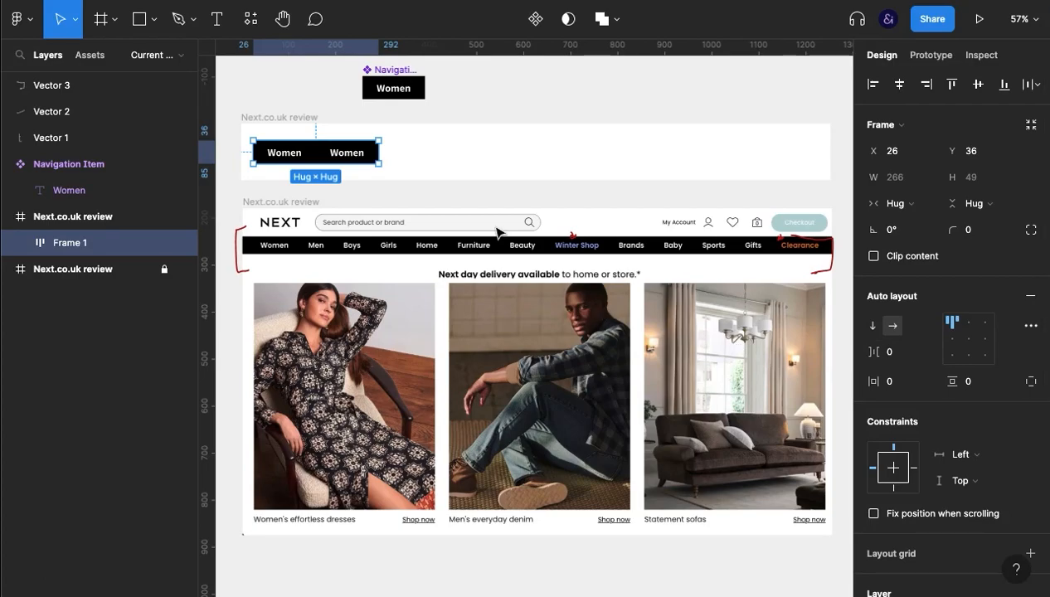
# Step: Duplicate the second Navigation Item until the auto layout row holds nine items
pyautogui.click(348, 157)
pyautogui.hotkey('ctrl', 'd')
pyautogui.hotkey('ctrl', 'd')
pyautogui.hotkey('ctrl', 'd')
pyautogui.hotkey('ctrl', 'd')
pyautogui.hotkey('ctrl', 'd')
pyautogui.hotkey('ctrl', 'd')
pyautogui.hotkey('ctrl', 'd')
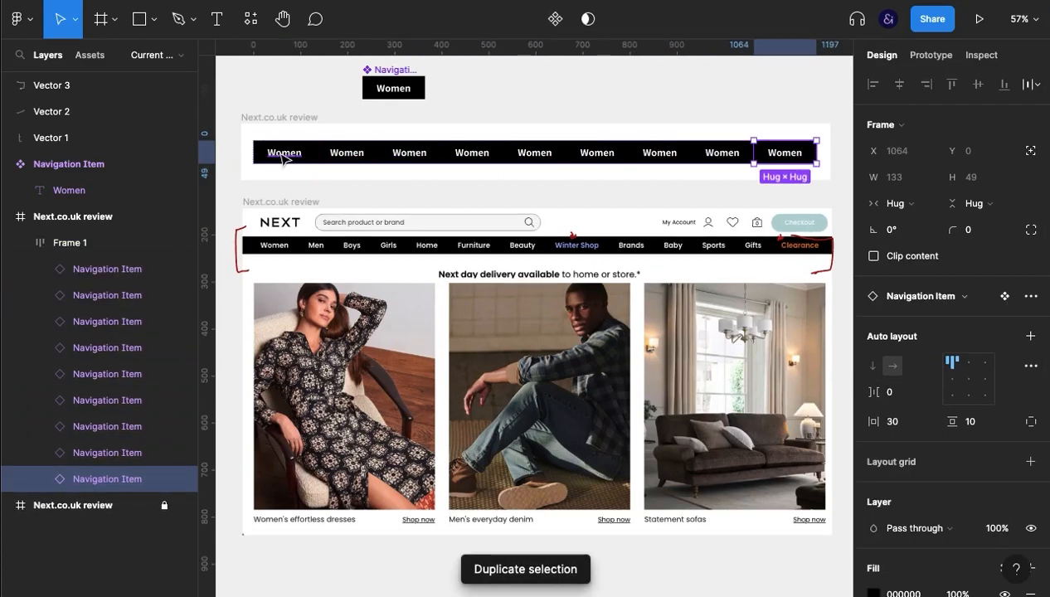
# Step: Relabel the second, third and fourth navigation items as Men, Boys and Home
pyautogui.doubleClick(333, 153)
pyautogui.write('Men')
pyautogui.doubleClick(390, 152)
pyautogui.write('Boys')
pyautogui.doubleClick(432, 153)
pyautogui.write('H')
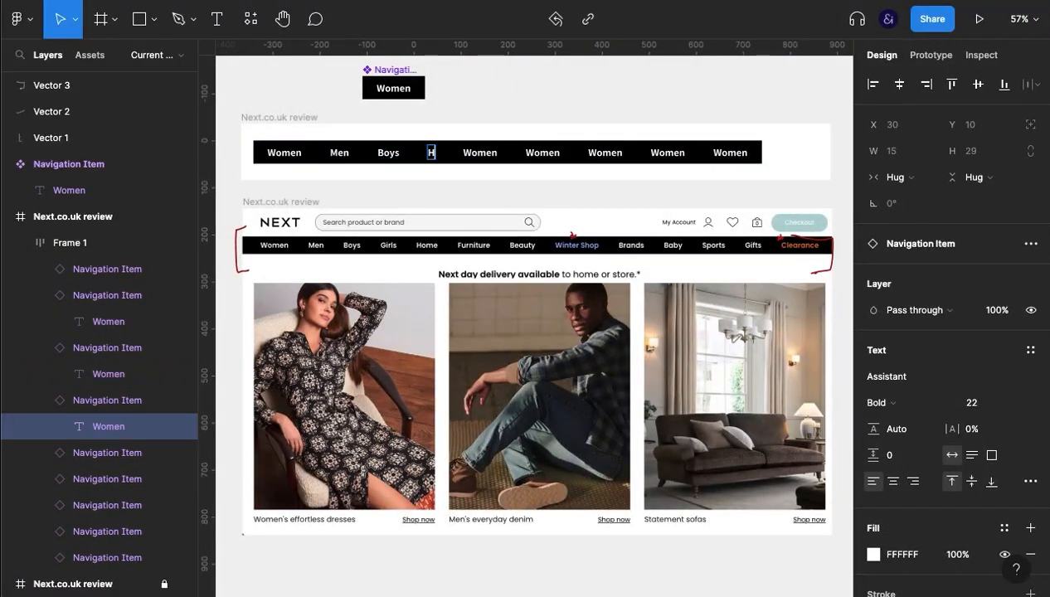
pyautogui.write('ome')
# Step: Relabel the fifth, sixth and seventh navigation items as Furniture, Beauty and Winter Shop
pyautogui.doubleClick(503, 154)
pyautogui.write('Furniture')
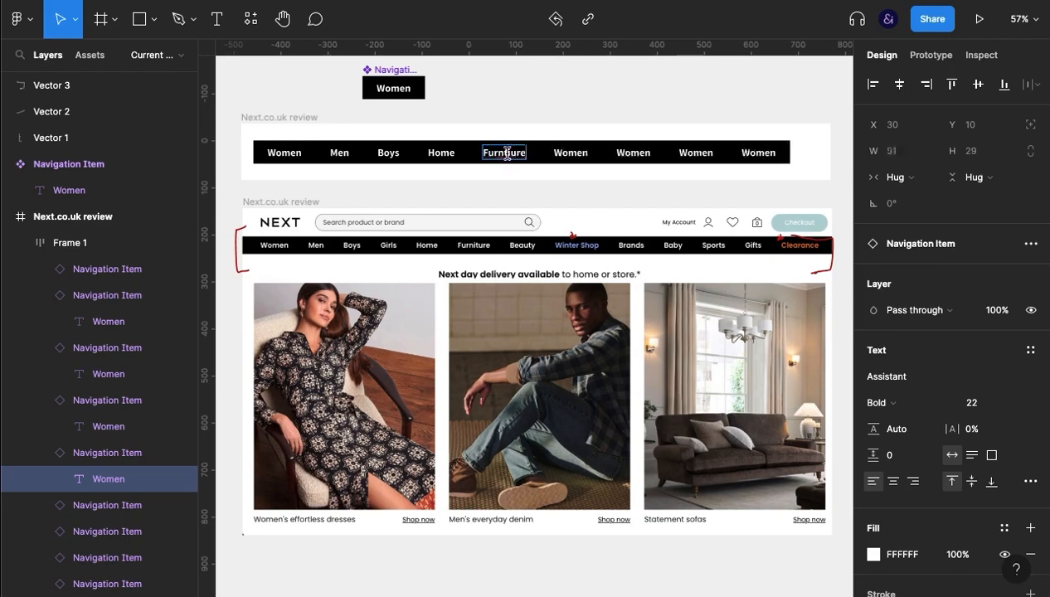
pyautogui.doubleClick(571, 153)
pyautogui.write('Beauty')
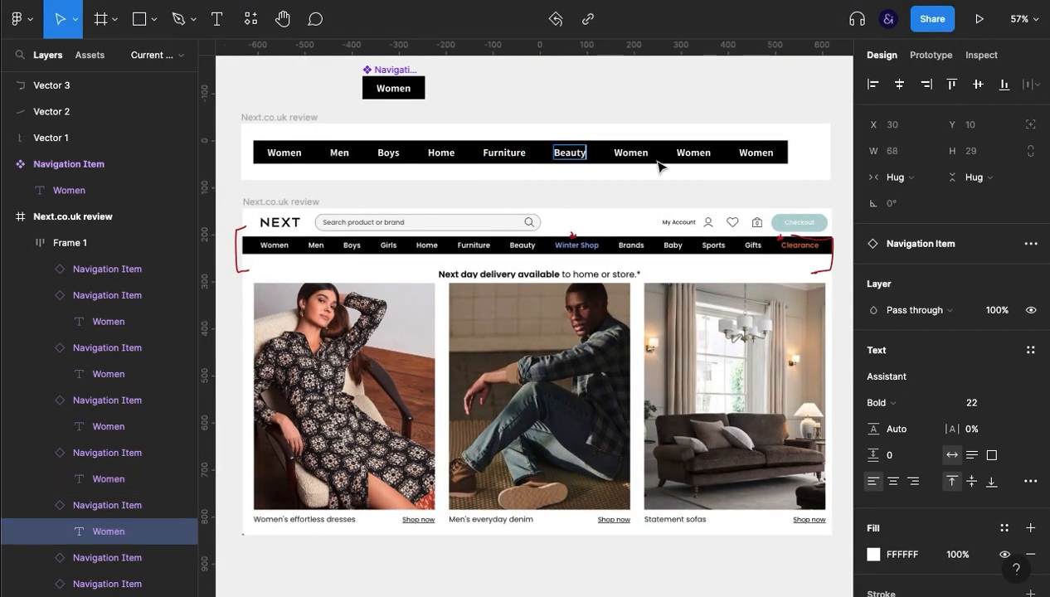
pyautogui.doubleClick(629, 153)
pyautogui.write('Winter Shop')
# Step: Relabel the last two navigation items as Brands and Baby
pyautogui.doubleClick(710, 153)
pyautogui.write('Brands')
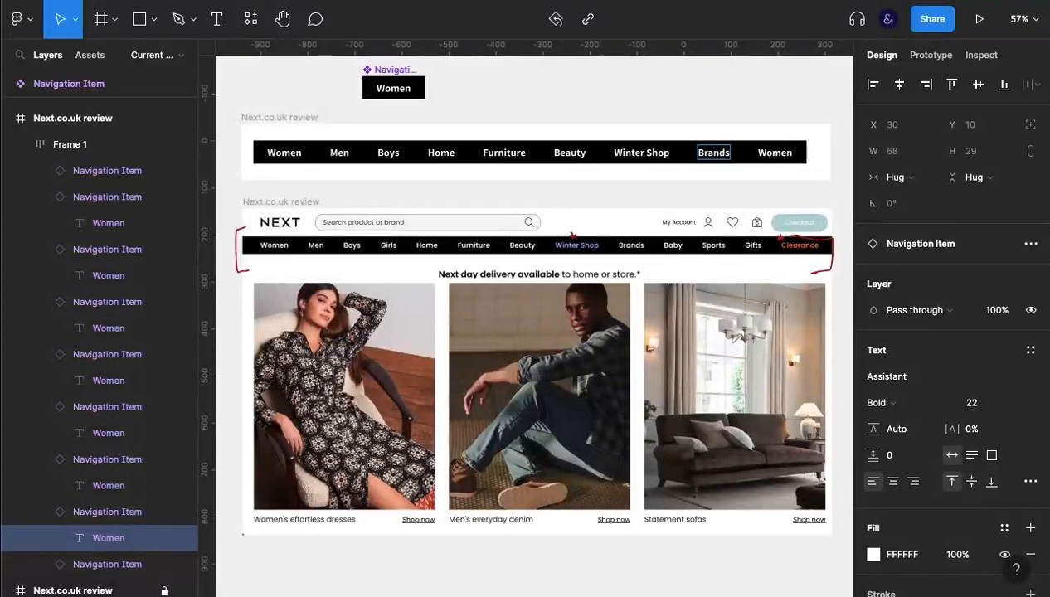
pyautogui.doubleClick(772, 153)
pyautogui.write('Baby')
# Step: Set the font size of the label in the main Navigation Item component to 18
pyautogui.click(393, 88)
pyautogui.click(981, 429)
pyautogui.write('18')
pyautogui.press('Return')
# Step: Duplicate the Baby item at the end of the row and relabel the copy Clearance
pyautogui.doubleClick(722, 153)
pyautogui.hotkey('ctrl', 'd')
pyautogui.doubleClick(768, 152)
pyautogui.write('Clearance')
# Step: Color the Clearance label orange, BD7943, by sampling the Clearance text in the Next.co.uk screenshot
pyautogui.click(773, 120)
pyautogui.keyDown('super'); pyautogui.click(777, 151); pyautogui.keyUp('super')
pyautogui.click(874, 556)
pyautogui.click(590, 275)
pyautogui.moveTo(590, 275); pyautogui.dragTo(410, 297)
pyautogui.keyDown('super'); pyautogui.click(601, 175); pyautogui.keyUp('super')
pyautogui.click(874, 555)
pyautogui.click(681, 422)
pyautogui.click(617, 268)
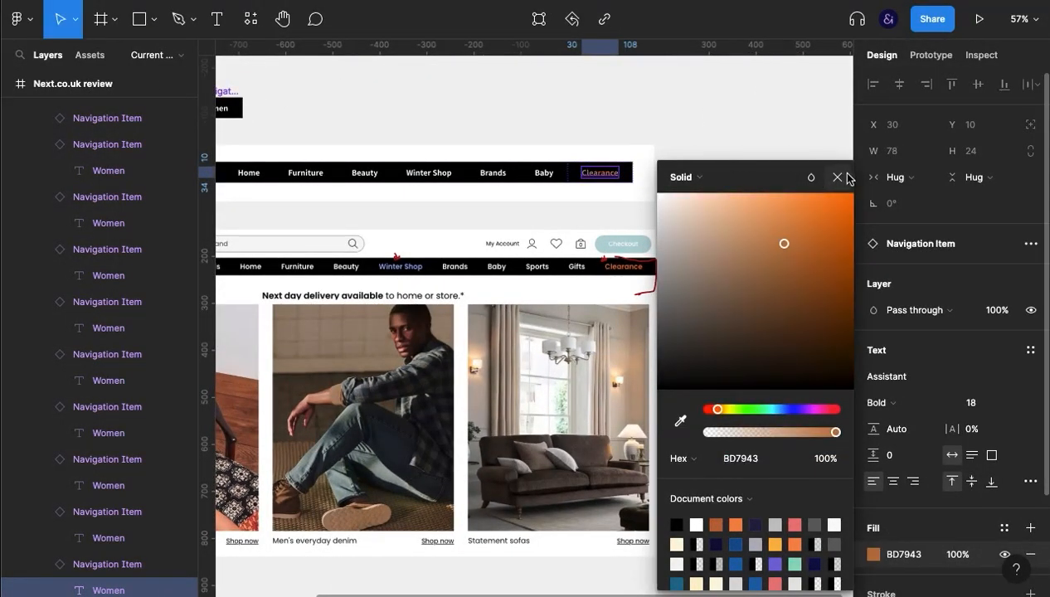
pyautogui.click(838, 177)
# Step: Color the Winter Shop label light blue, A0B1D8, by sampling the Winter Shop text in the Next.co.uk screenshot
pyautogui.keyDown('super'); pyautogui.click(430, 173); pyautogui.keyUp('super')
pyautogui.click(874, 555)
pyautogui.click(680, 422)
pyautogui.click(402, 267)
pyautogui.click(681, 422)
pyautogui.click(385, 266)
pyautogui.scroll(10, 386, 266)
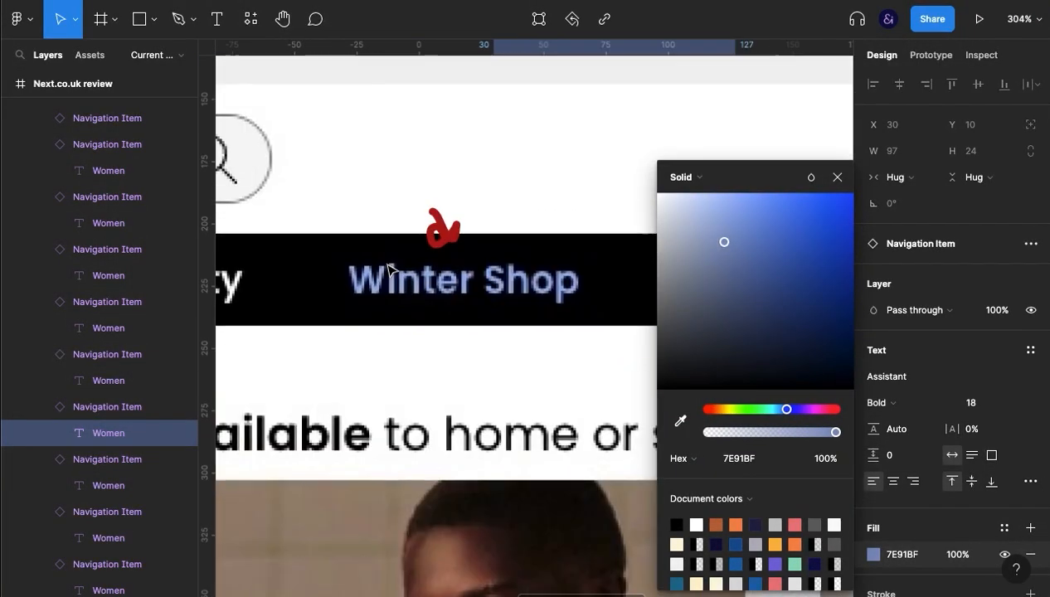
pyautogui.press('i')
pyautogui.click(499, 299)
pyautogui.click(838, 177)
pyautogui.scroll(-10, 676, 300)
pyautogui.hotkey('shift', '1')
pyautogui.click(637, 103)
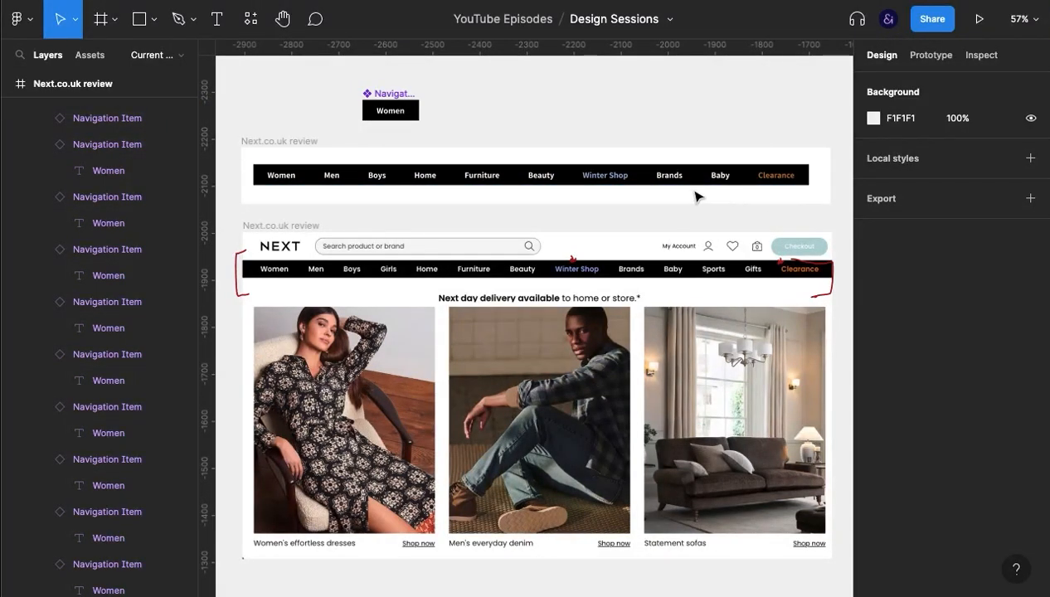
# Step: Move the Winter Shop item to the first position in the navigation row
pyautogui.doubleClick(614, 176)
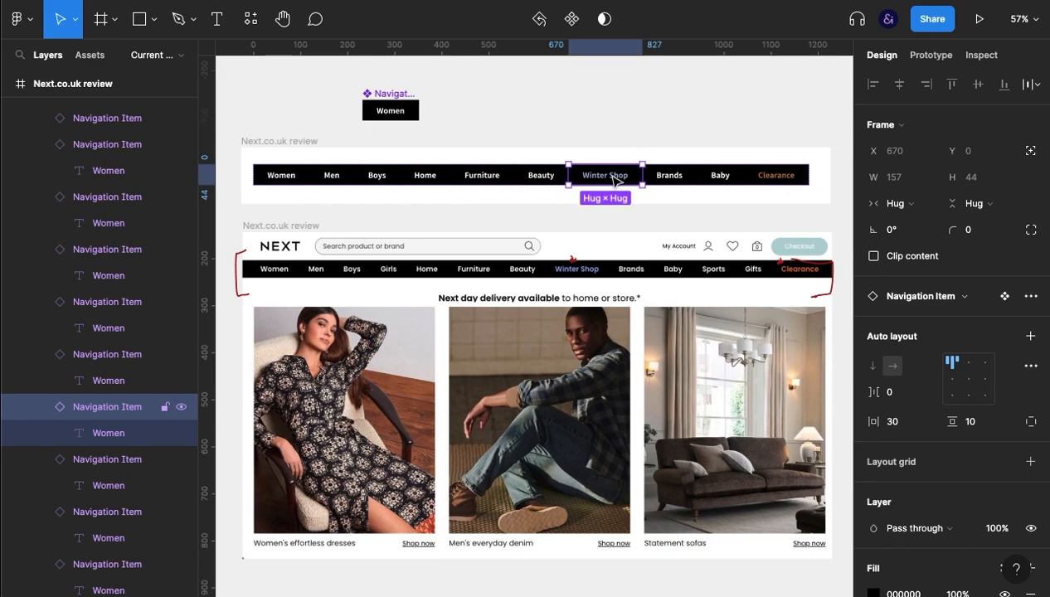
pyautogui.press('Left')
pyautogui.press('Left')
pyautogui.press('Left')
pyautogui.press('Left')
pyautogui.press('Left')
pyautogui.press('Left')
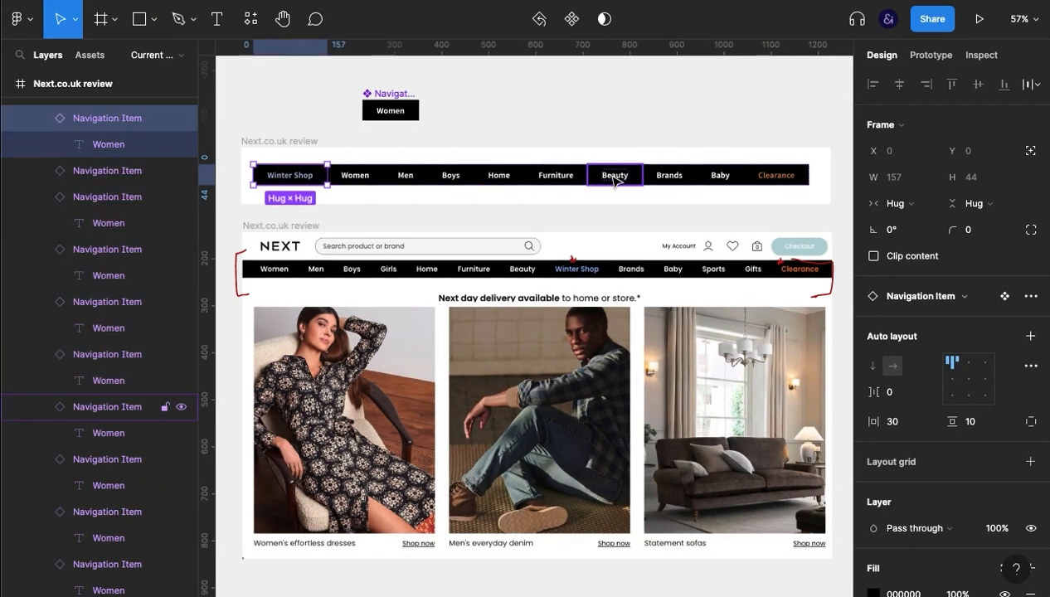
# Step: Move the Clearance item to the second position in the navigation row, directly after Winter Shop
pyautogui.click(768, 179)
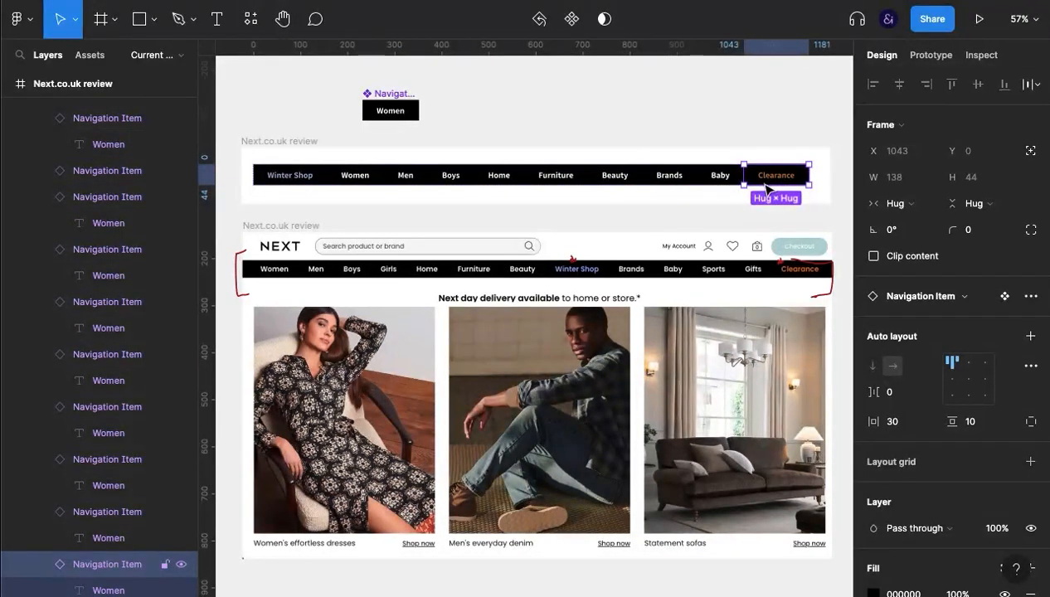
pyautogui.press('Left')
pyautogui.press('Left')
pyautogui.press('Left')
pyautogui.press('Left')
pyautogui.press('Left')
pyautogui.press('Left')
pyautogui.press('Left')
pyautogui.press('Left')
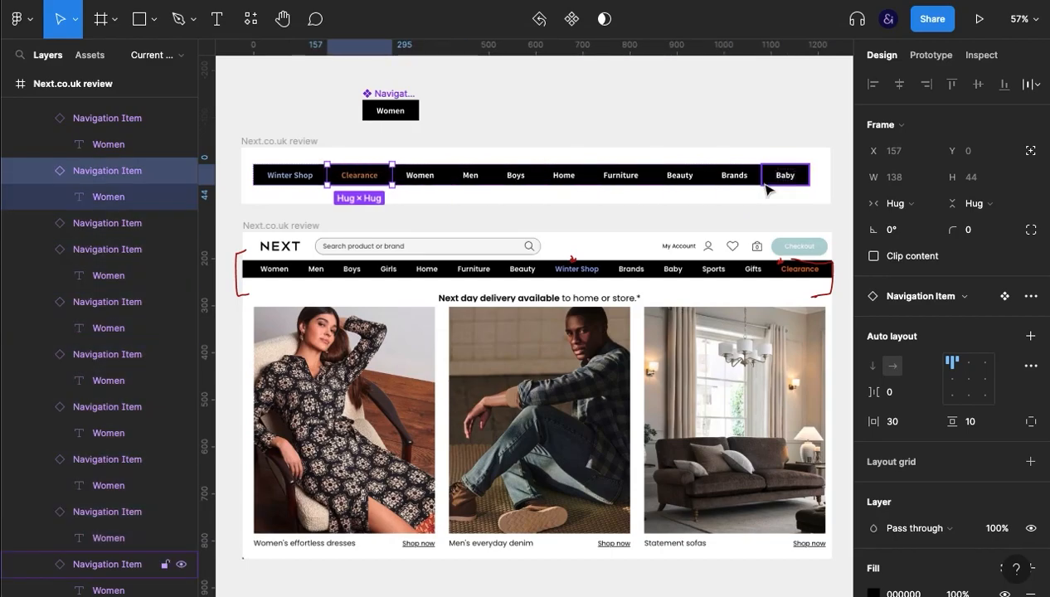
pyautogui.click(582, 99)
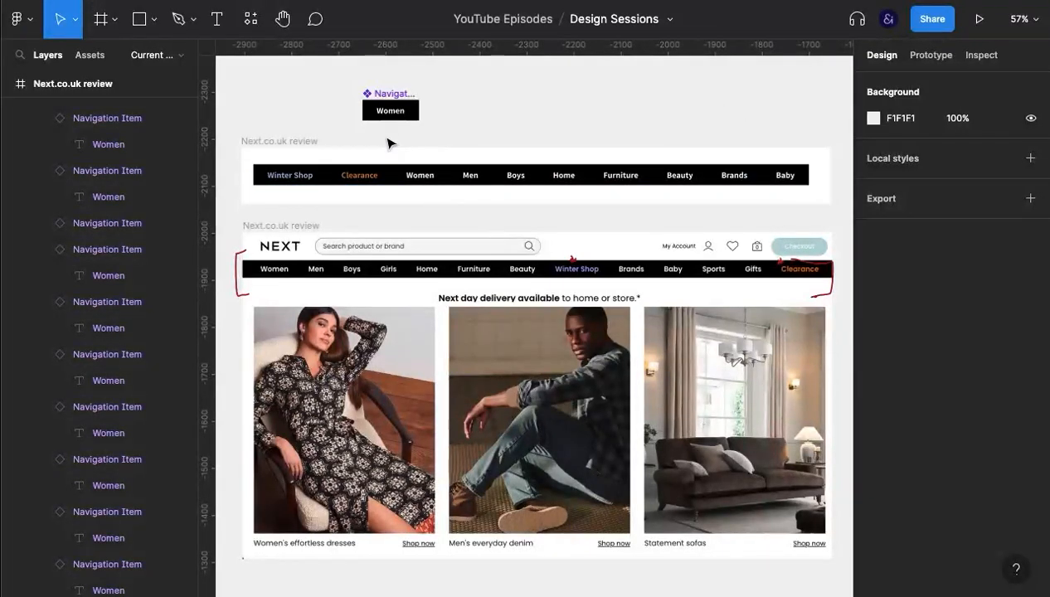
pyautogui.hotkey('ctrl', 'z')
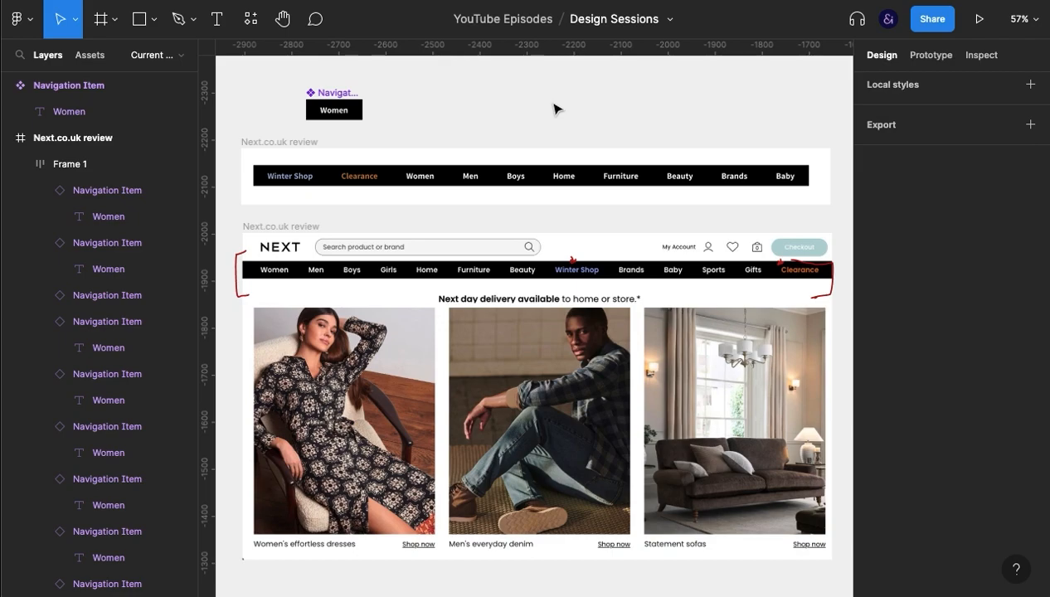
# Step: Move the main Navigation Item component off to the far side and place a duplicate of the rebuilt navigation frame above the original
pyautogui.scroll(1, 554, 109)
pyautogui.moveTo(336, 151); pyautogui.dragTo(806, 79)
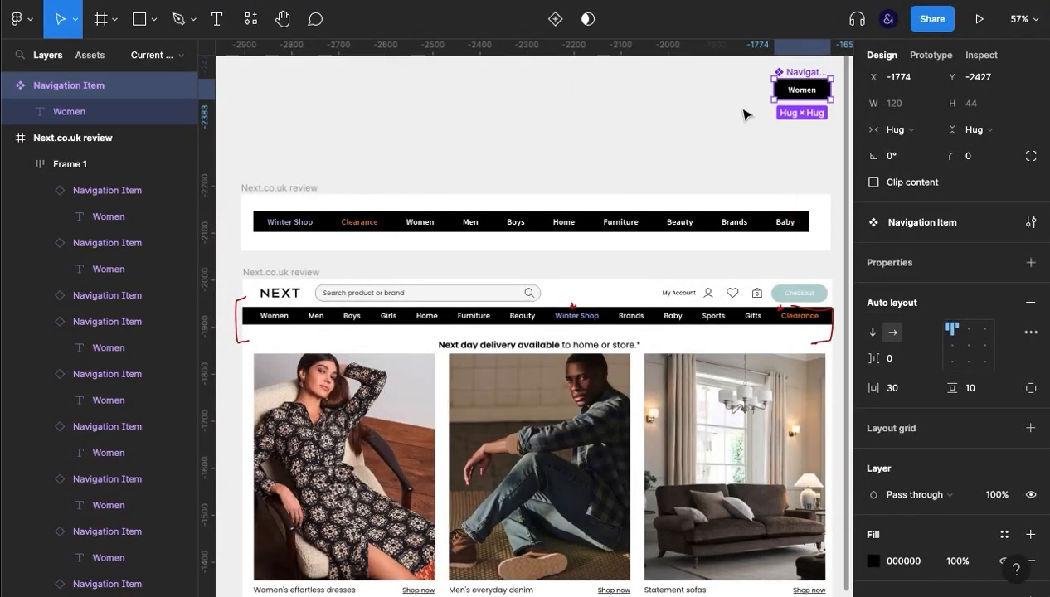
pyautogui.click(268, 190)
pyautogui.moveTo(268, 192); pyautogui.dragTo(270, 101)
pyautogui.moveTo(464, 147); pyautogui.dragTo(454, 251)
# Step: Group the Winter Shop and Clearance items in the upper navigation bar
pyautogui.doubleClick(335, 239)
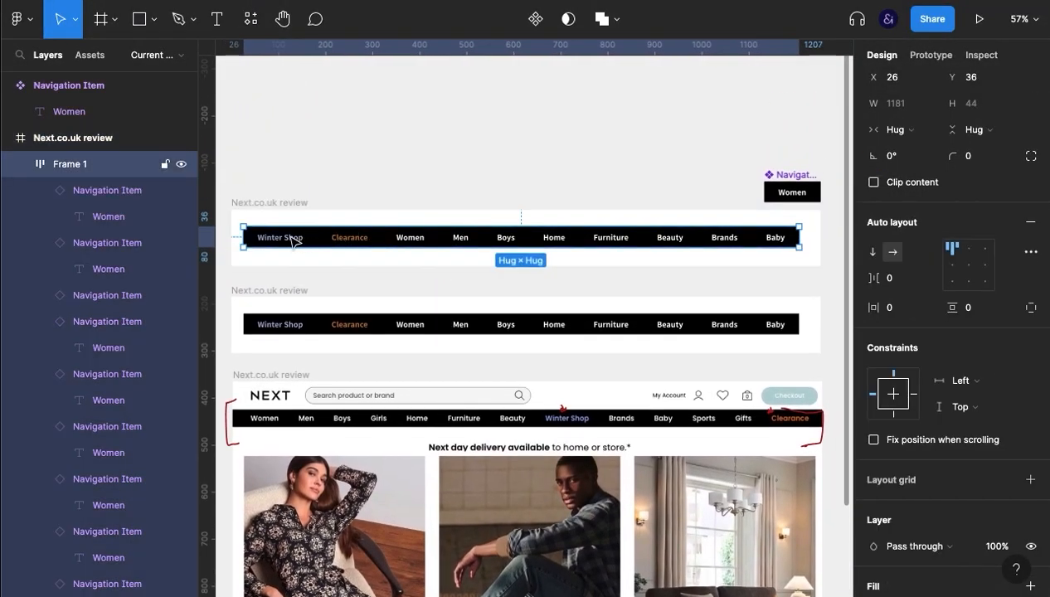
pyautogui.keyDown('shift'); pyautogui.click(280, 238); pyautogui.keyUp('shift')
pyautogui.hotkey('ctrl', 'g')
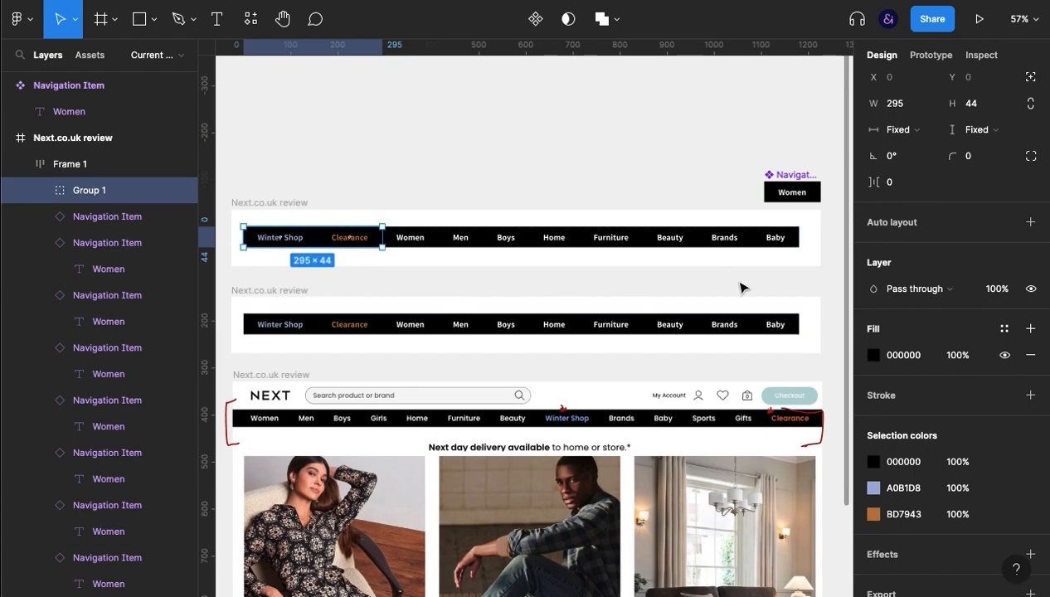
# Step: Try a wider auto layout item spacing on the upper navigation bar and return it to 0
pyautogui.click(82, 165)
pyautogui.click(895, 280)
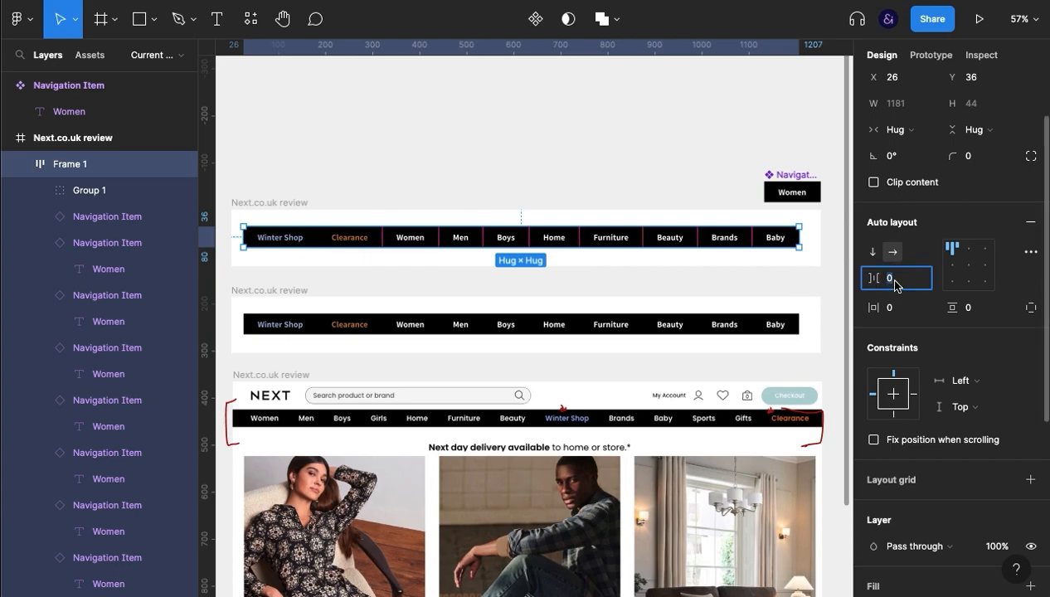
pyautogui.press('Up')
pyautogui.press('Up')
pyautogui.press('Up')
pyautogui.press('Up')
pyautogui.press('Up')
pyautogui.press('Down')
pyautogui.press('Down')
pyautogui.press('Down')
pyautogui.press('Down')
pyautogui.press('Down')
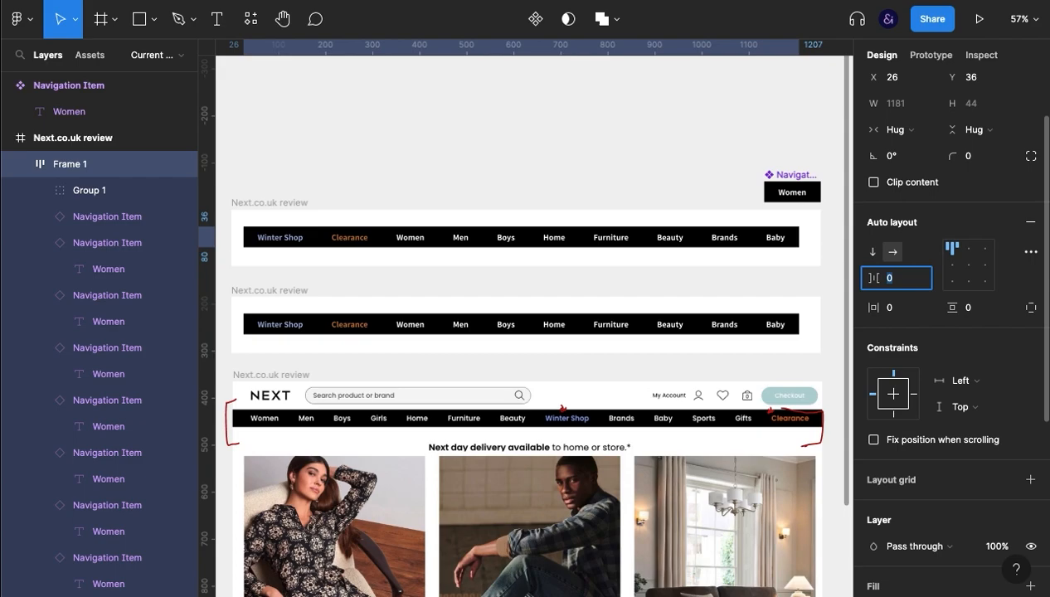
# Step: Collapse the Navigation Item layers and group the eight items from Women to Baby in the upper navigation bar
pyautogui.click(101, 218)
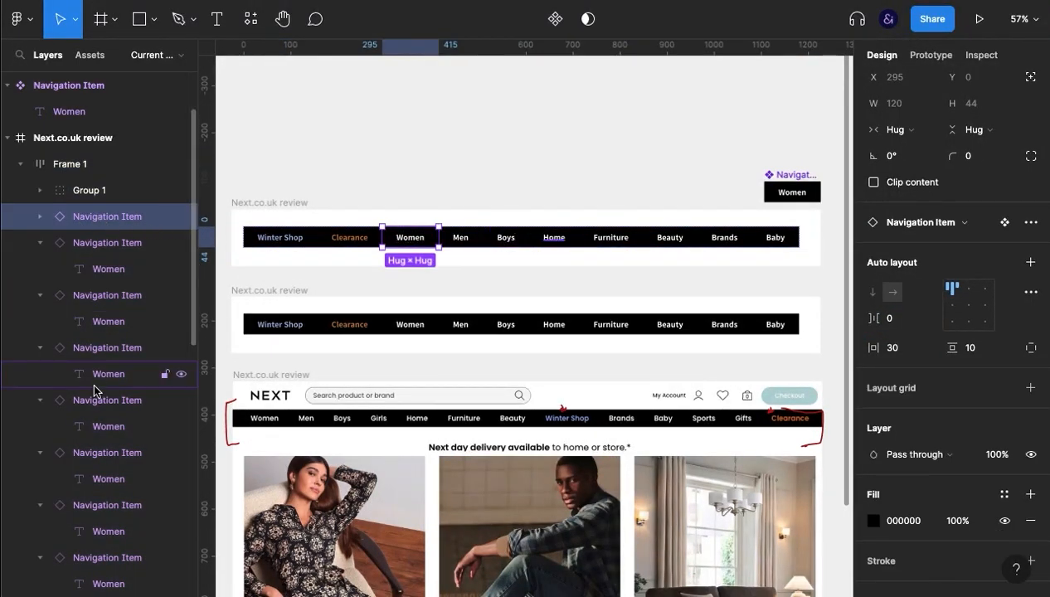
pyautogui.click(40, 242)
pyautogui.click(40, 269)
pyautogui.click(40, 295)
pyautogui.click(44, 321)
pyautogui.click(40, 348)
pyautogui.click(40, 398)
pyautogui.click(39, 374)
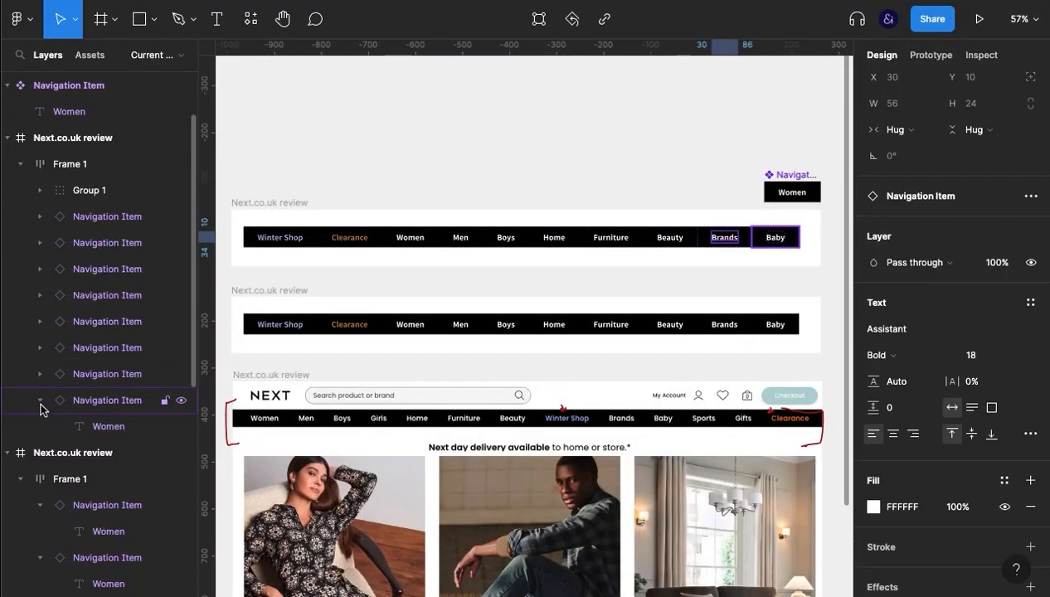
pyautogui.click(40, 400)
pyautogui.click(131, 401)
pyautogui.keyDown('shift'); pyautogui.click(122, 218); pyautogui.keyUp('shift')
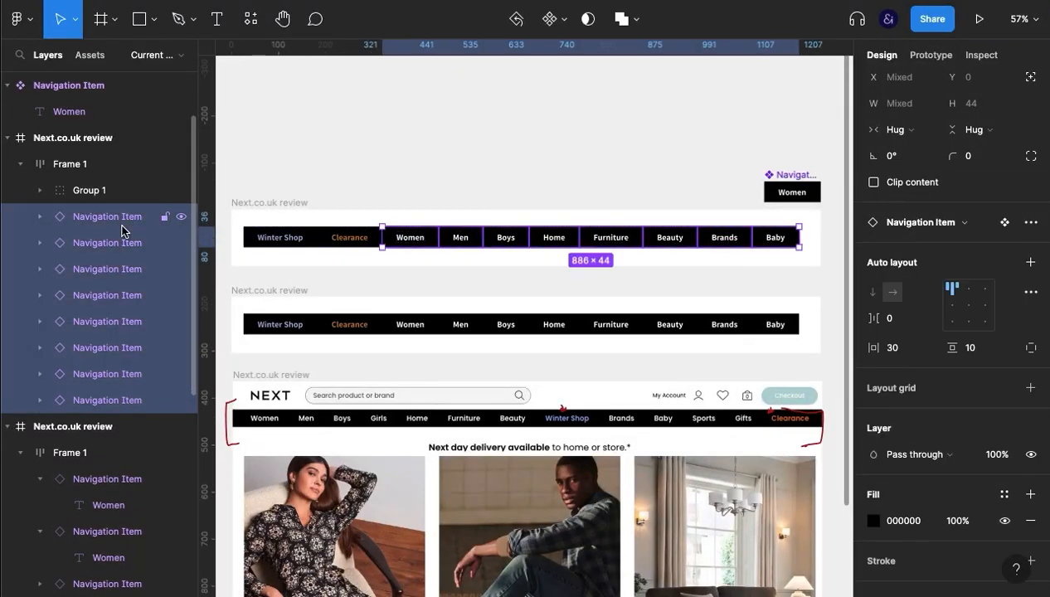
pyautogui.hotkey('ctrl', 'g')
# Step: Give the upper navigation bar's auto layout frame a black fill of 000000
pyautogui.click(117, 163)
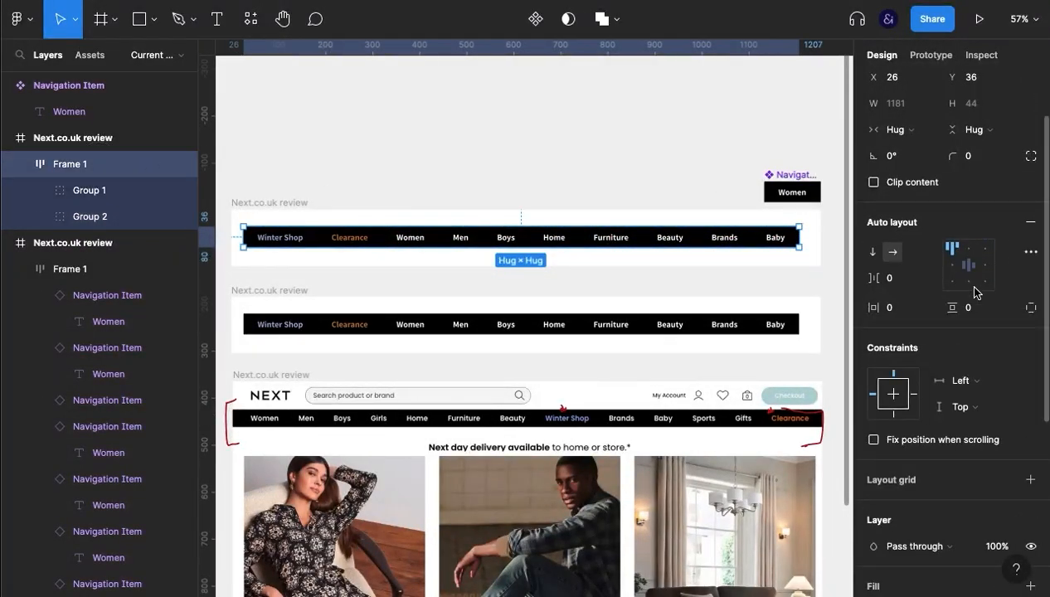
pyautogui.scroll(-5, 928, 438)
pyautogui.click(893, 301)
pyautogui.click(901, 335)
pyautogui.write('000')
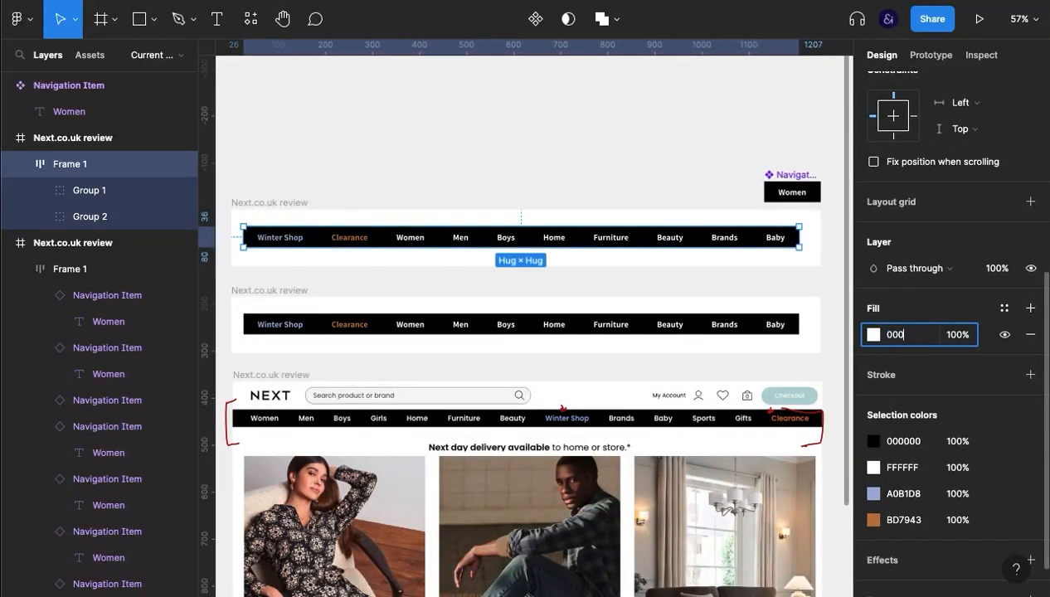
pyautogui.press('Return')
pyautogui.scroll(5, 963, 242)
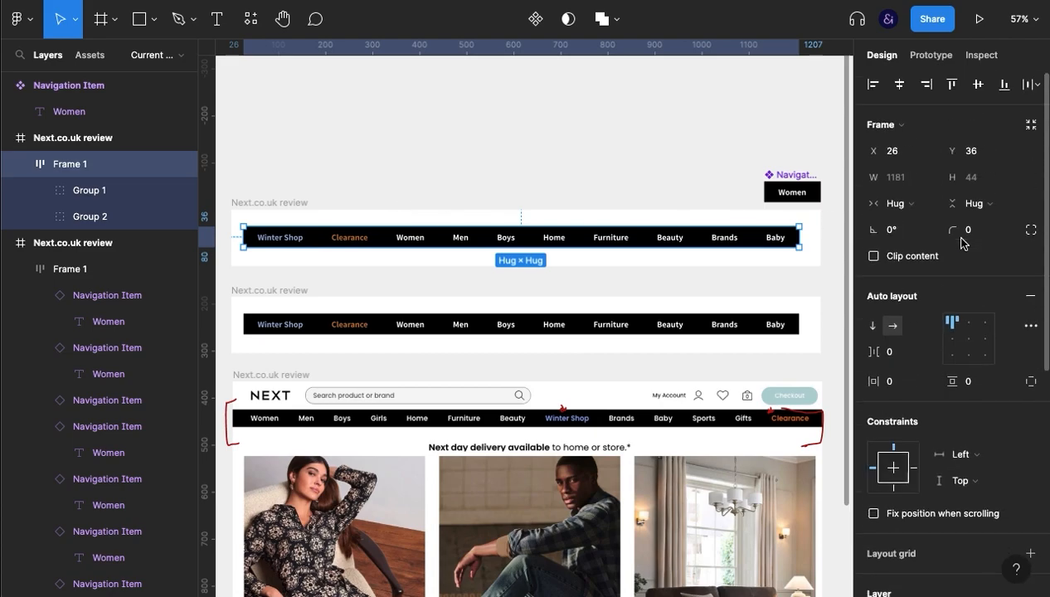
# Step: Set the auto layout item spacing of the upper navigation bar's frame to 19
pyautogui.click(905, 353)
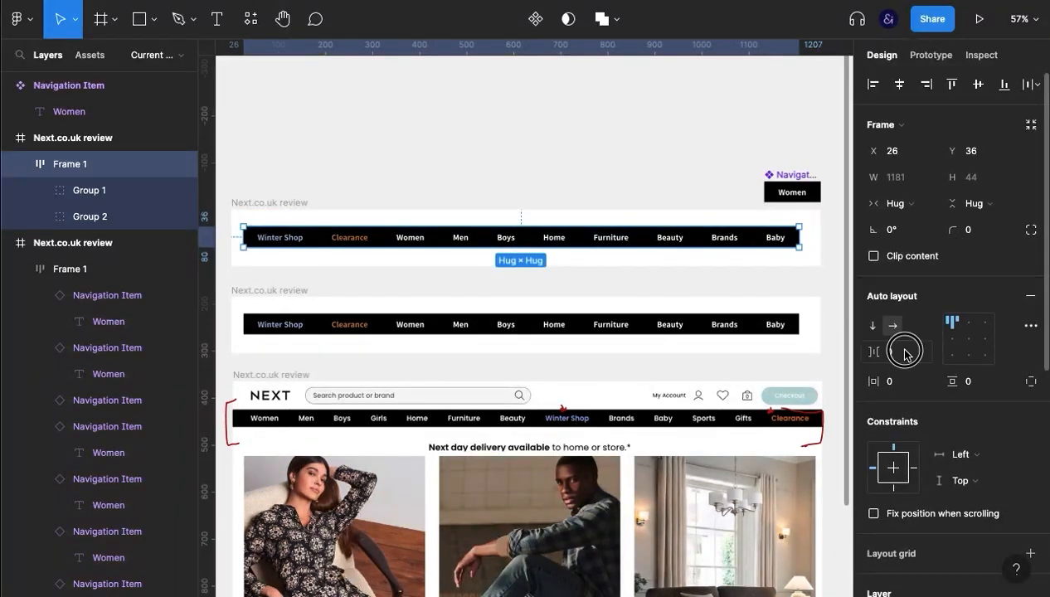
pyautogui.press('Up')
pyautogui.press('Up')
pyautogui.press('Up')
pyautogui.press('Up')
pyautogui.press('Up')
pyautogui.press('Up')
pyautogui.press('Up')
pyautogui.press('Up')
pyautogui.press('Up')
pyautogui.press('Up')
pyautogui.press('Up')
pyautogui.press('Up')
pyautogui.press('Up')
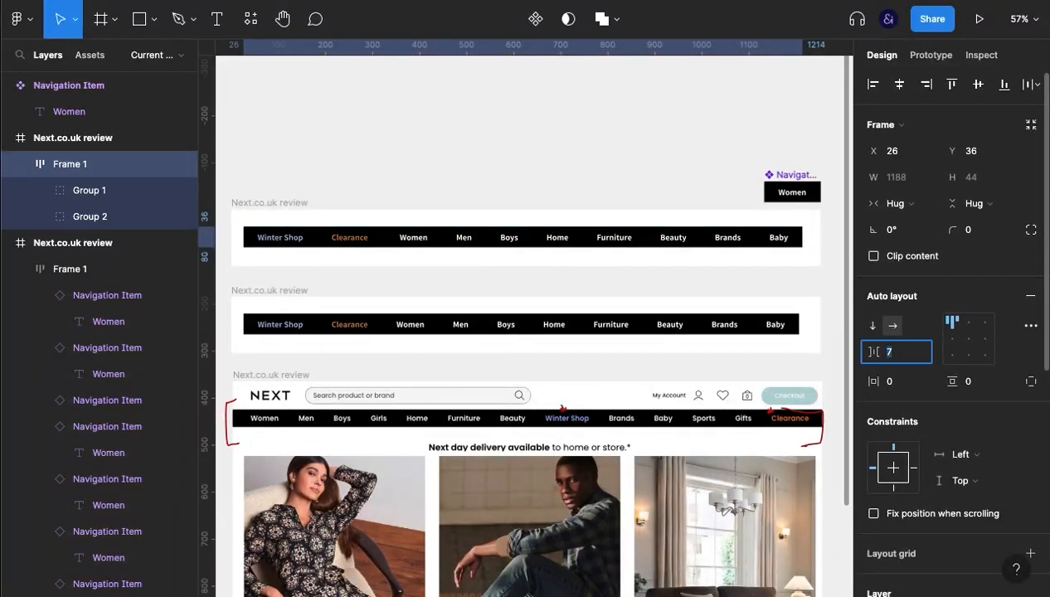
pyautogui.press('Up')
pyautogui.press('Up')
pyautogui.press('Up')
pyautogui.press('Up')
pyautogui.press('Up')
pyautogui.press('Up')
pyautogui.press('Up')
pyautogui.press('Up')
pyautogui.press('Up')
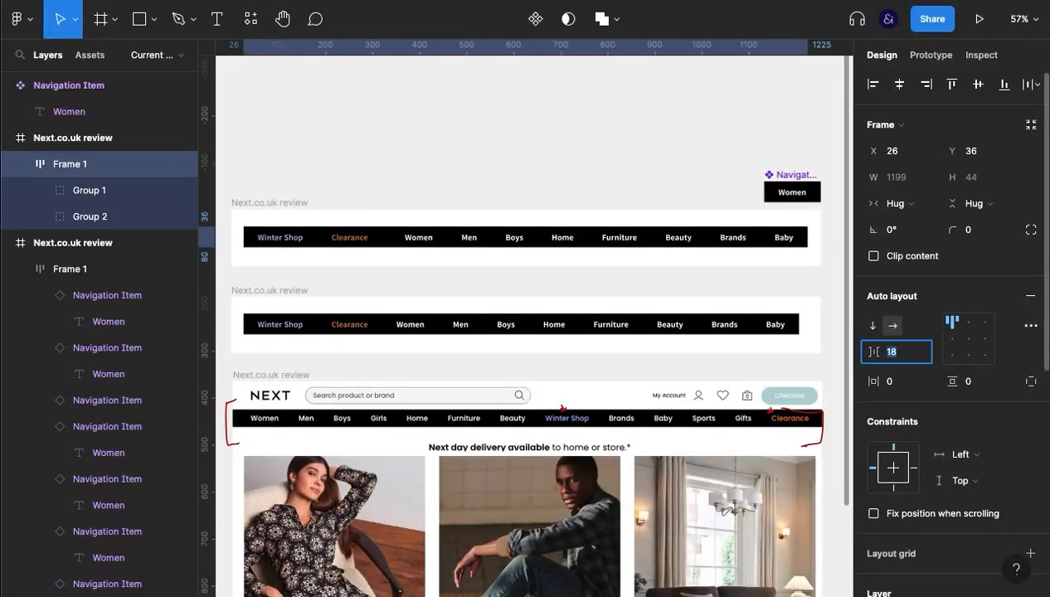
pyautogui.press('Up')
pyautogui.press('Up')
pyautogui.press('Down')
pyautogui.press('Down')
pyautogui.press('Down')
pyautogui.press('Down')
pyautogui.press('Down')
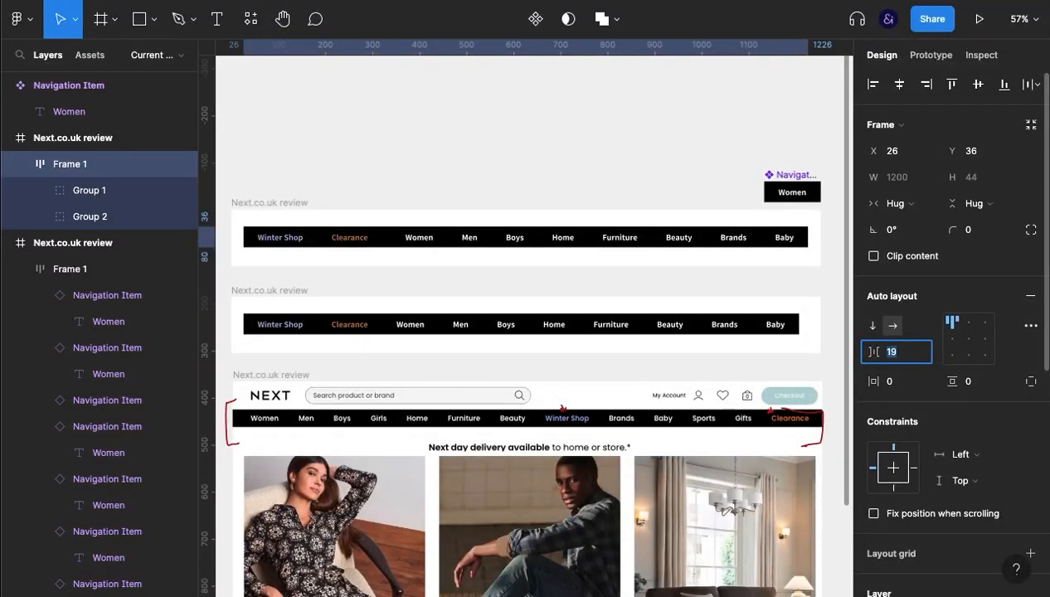
pyautogui.click(554, 143)
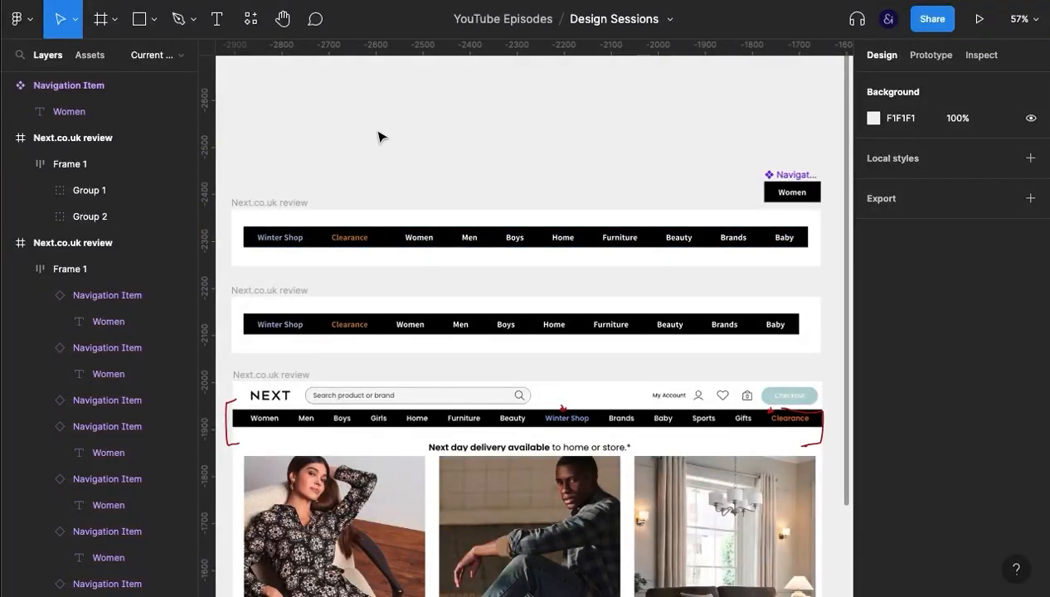
pyautogui.press('o')
pyautogui.press('l')
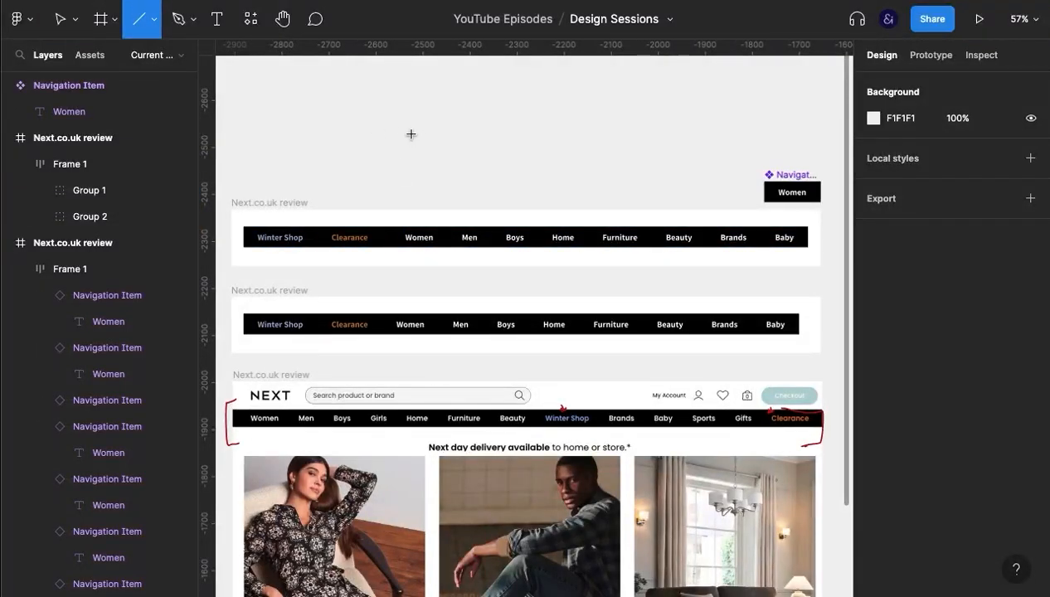
pyautogui.press('/')
pyautogui.write('I')
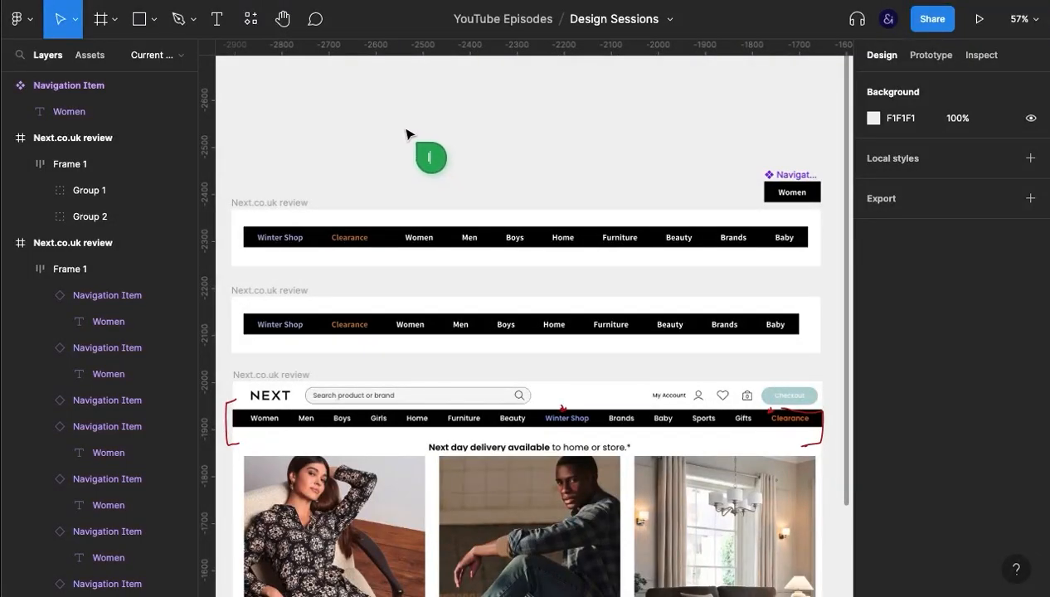
pyautogui.press('Escape')
# Step: Draw a vertical line about 66 px long on the empty canvas above the upper navigation bar
pyautogui.press('l')
pyautogui.moveTo(428, 109); pyautogui.dragTo(428, 139)
pyautogui.click(488, 164)
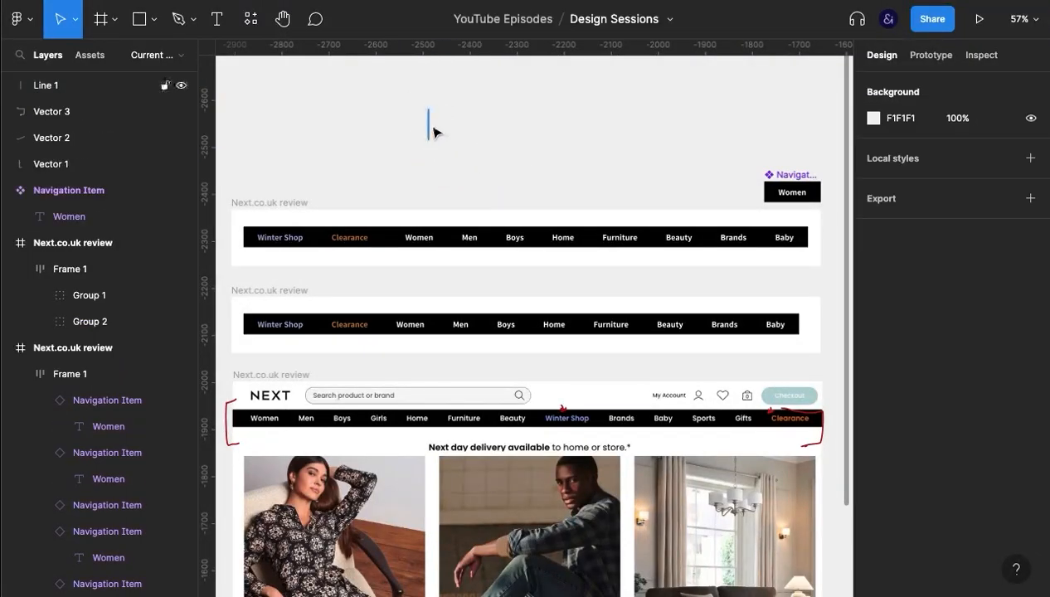
# Step: Move the vertical line into the upper navigation bar's auto layout frame, between the Winter Shop/Clearance group and the Women-to-Baby group
pyautogui.click(433, 131)
pyautogui.hotkey('ctrl', 'x')
pyautogui.click(347, 232)
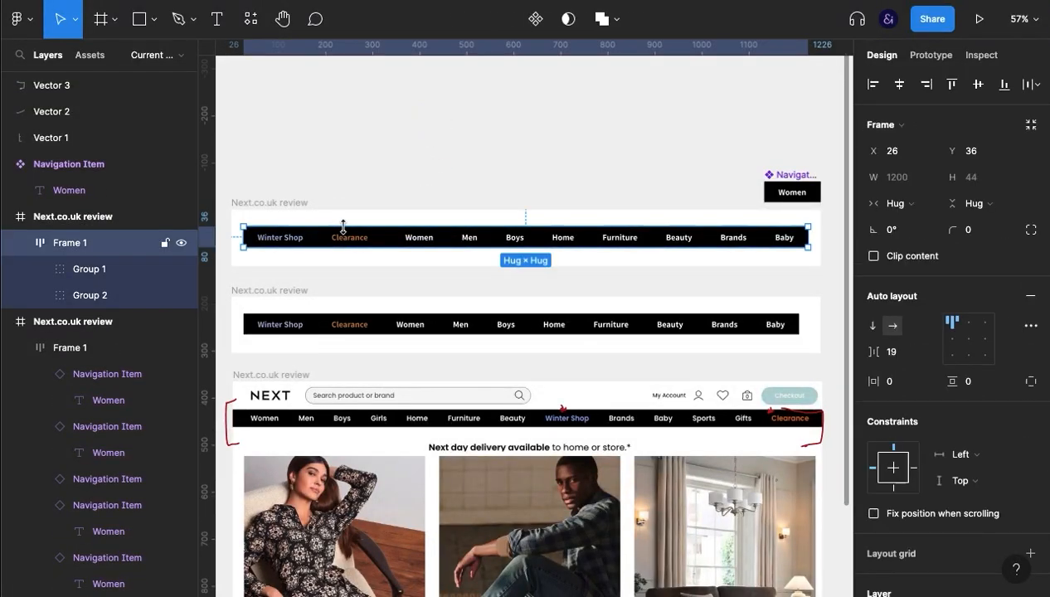
pyautogui.hotkey('ctrl', 'v')
pyautogui.press('Left')
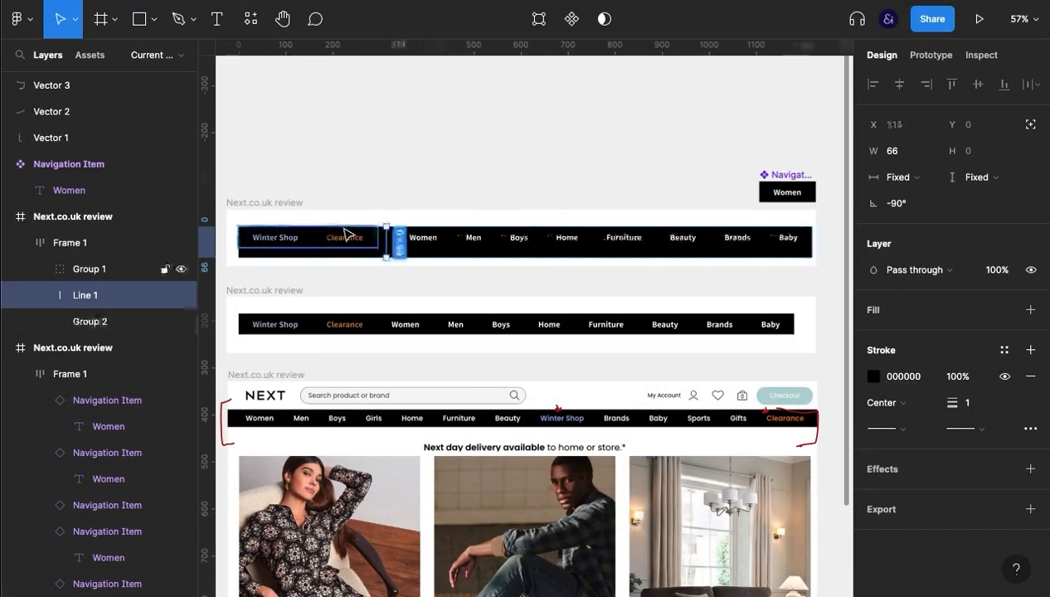
# Step: Set the divider line's stroke color to white, FFFFFF
pyautogui.click(884, 375)
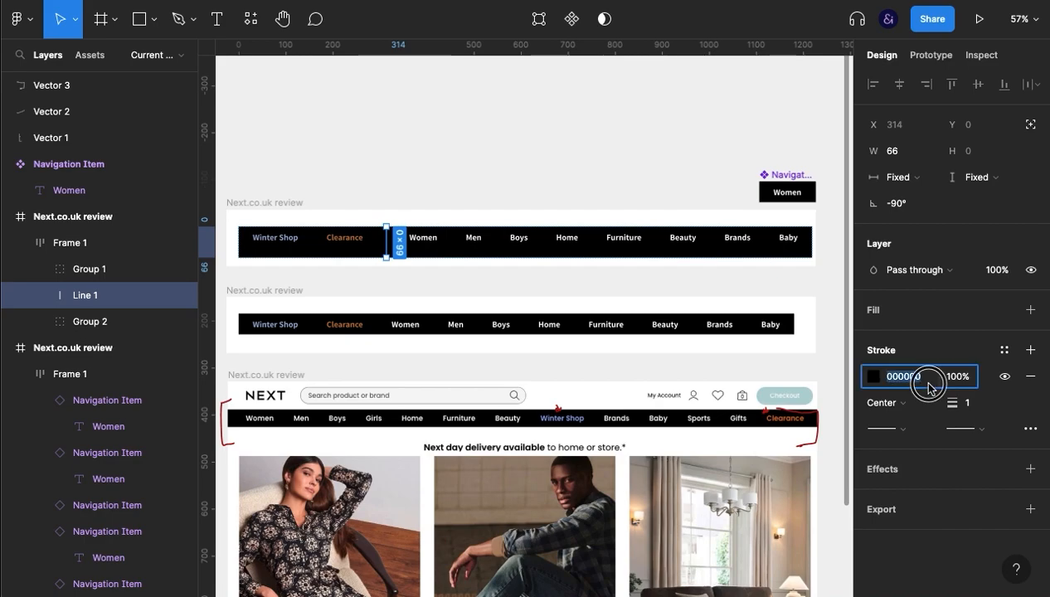
pyautogui.write('ffffff')
pyautogui.press('Return')
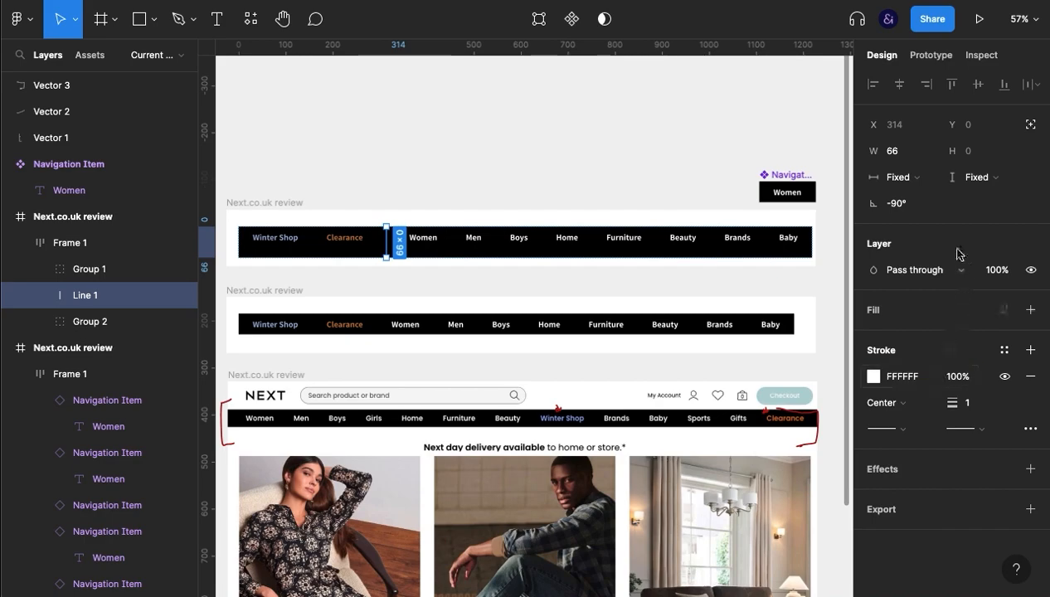
# Step: Shorten the divider line in the upper navigation bar to a width of 22
pyautogui.click(920, 154)
pyautogui.press('Down')
pyautogui.press('Down')
pyautogui.press('Down')
pyautogui.press('Down')
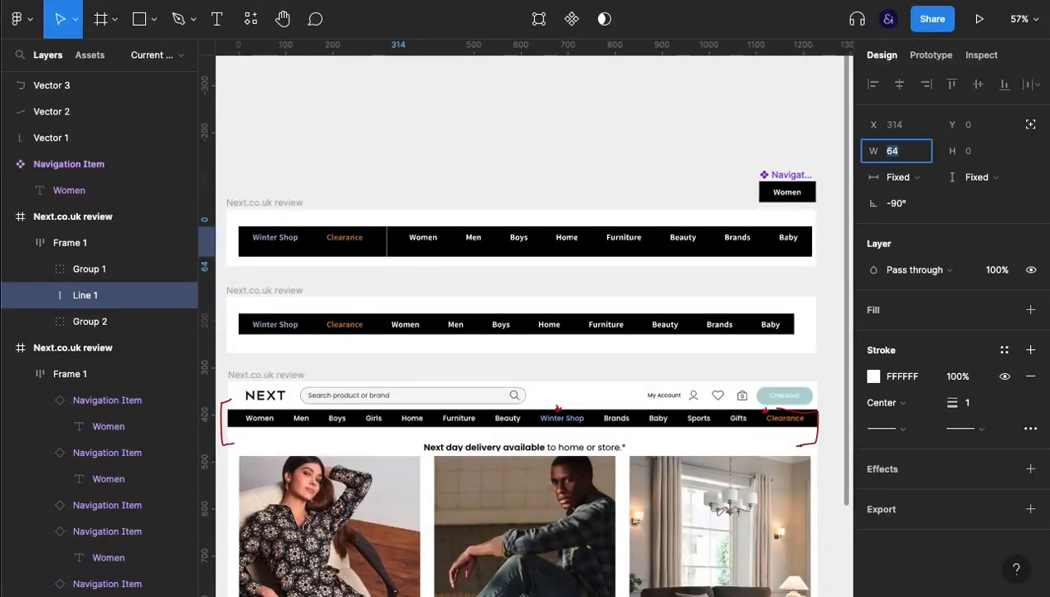
pyautogui.hotkey('shift', 'Down')
pyautogui.hotkey('shift', 'Down')
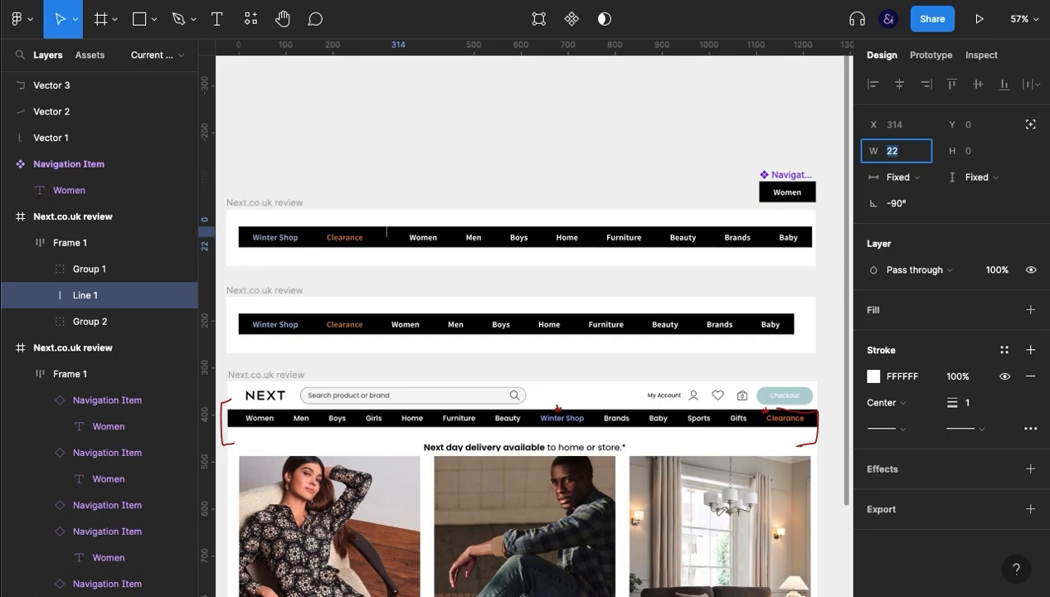
# Step: Center-align the contents of the upper navigation bar's auto layout frame and set its item spacing to 2
pyautogui.click(90, 243)
pyautogui.click(970, 341)
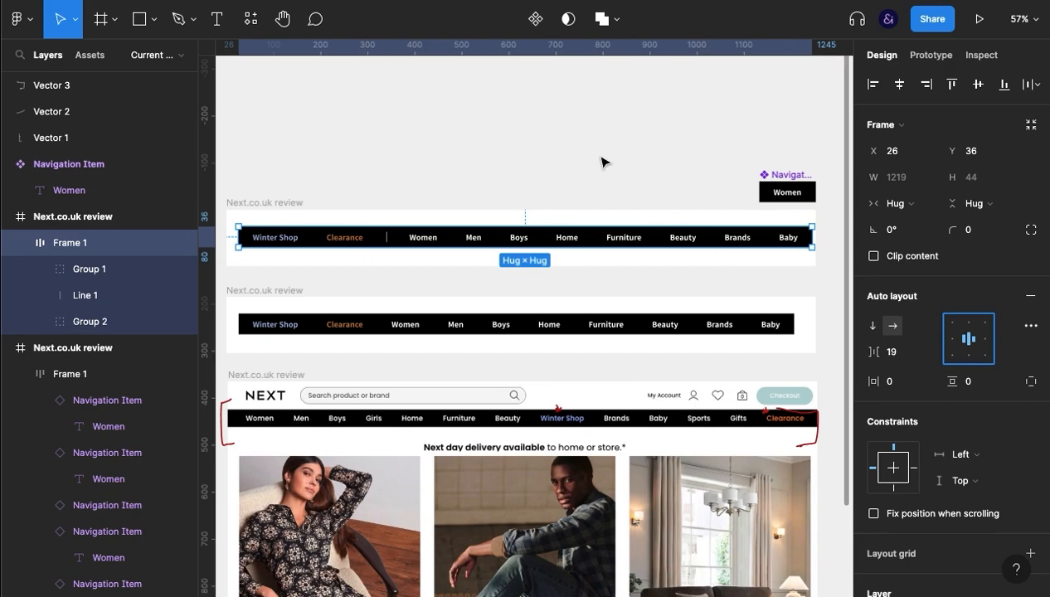
pyautogui.click(893, 357)
pyautogui.write('-1')
pyautogui.press('Return')
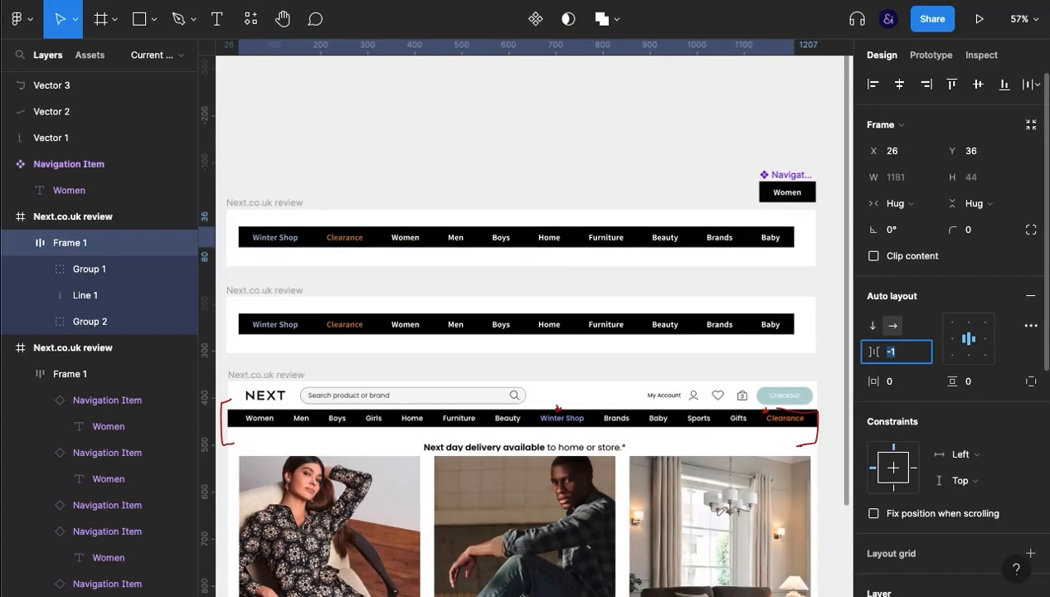
pyautogui.press('Up')
pyautogui.press('Up')
pyautogui.press('Up')
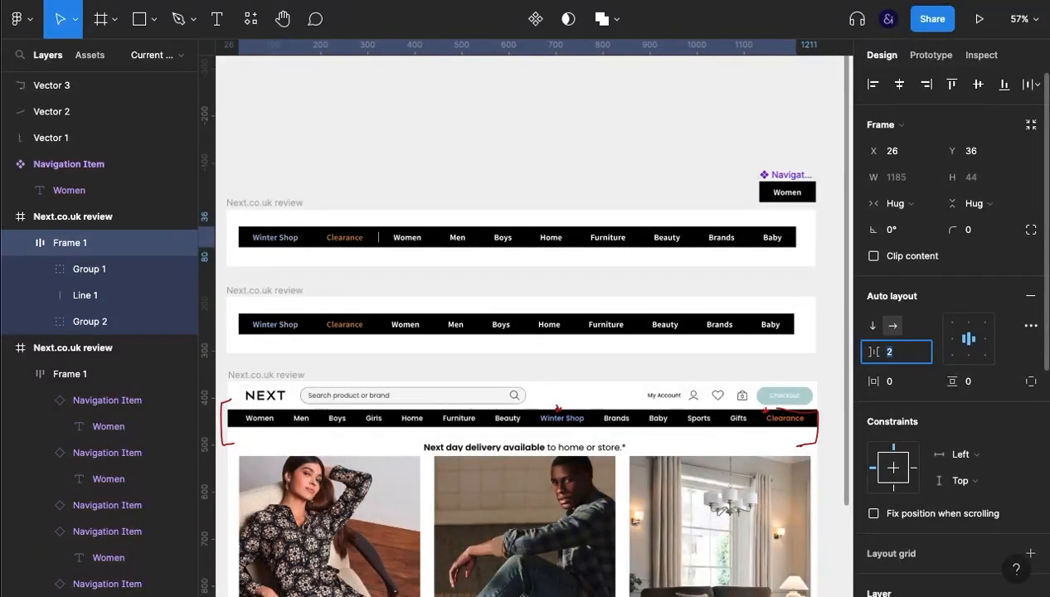
pyautogui.click(571, 130)
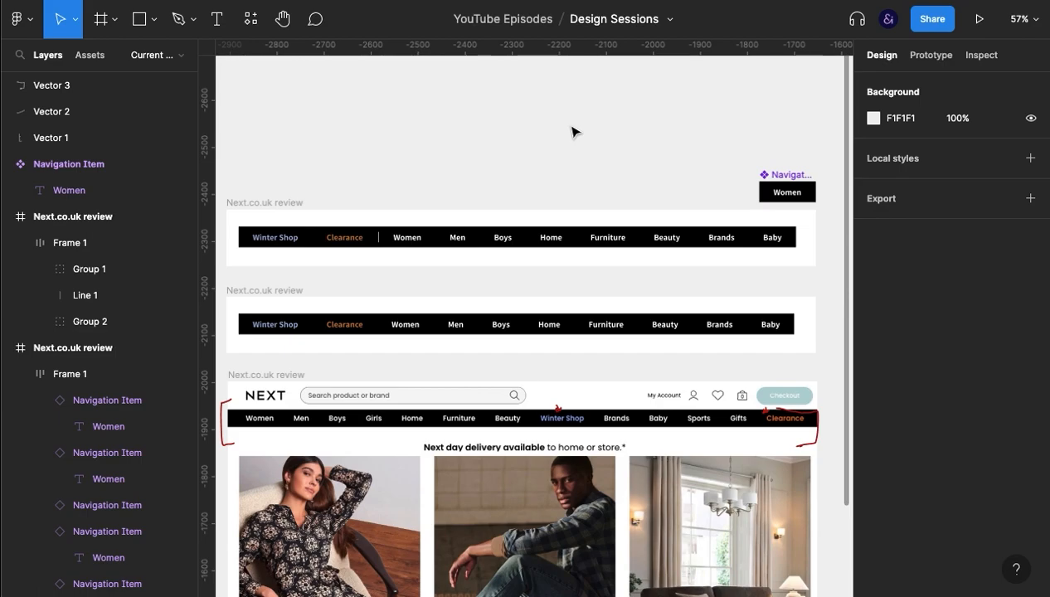
pyautogui.scroll(-3, 572, 131)
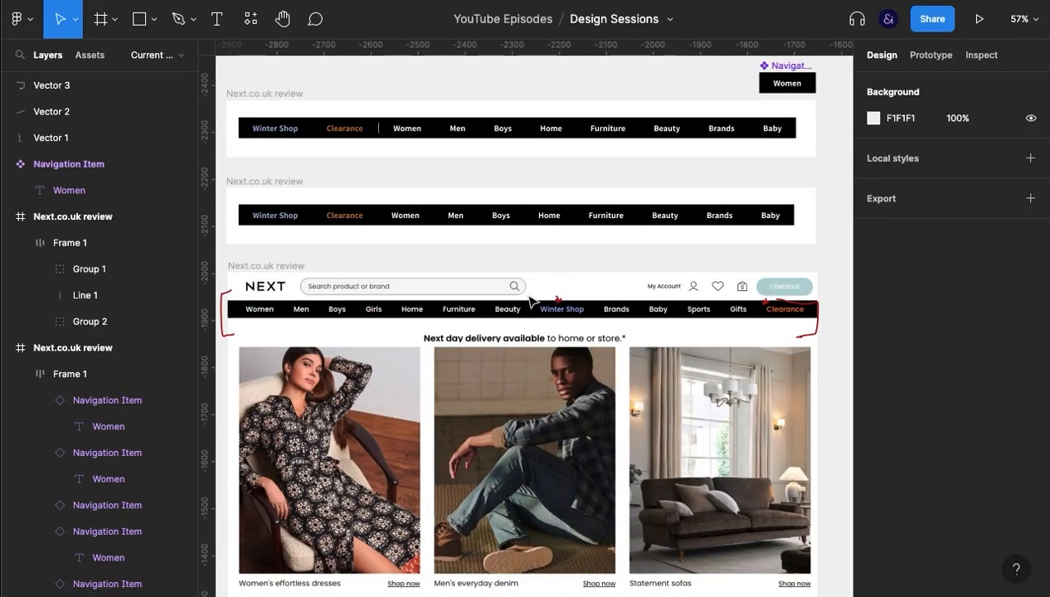